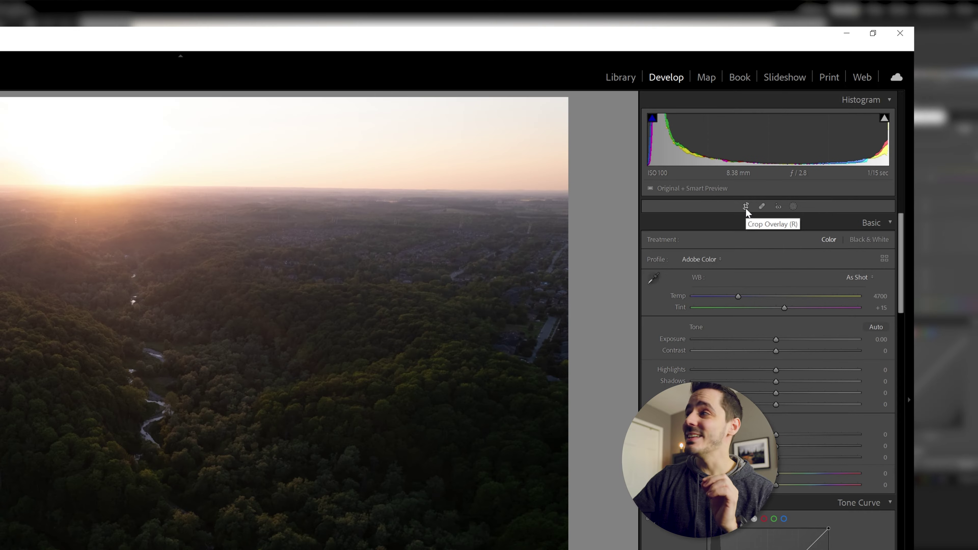
# Step: Select the Crop Overlay tool to begin cropping the drone sunset photo
pyautogui.click(746, 208)
# Step: Set a 4 x 5 portrait crop and reposition the photo inside it
pyautogui.click(860, 241)
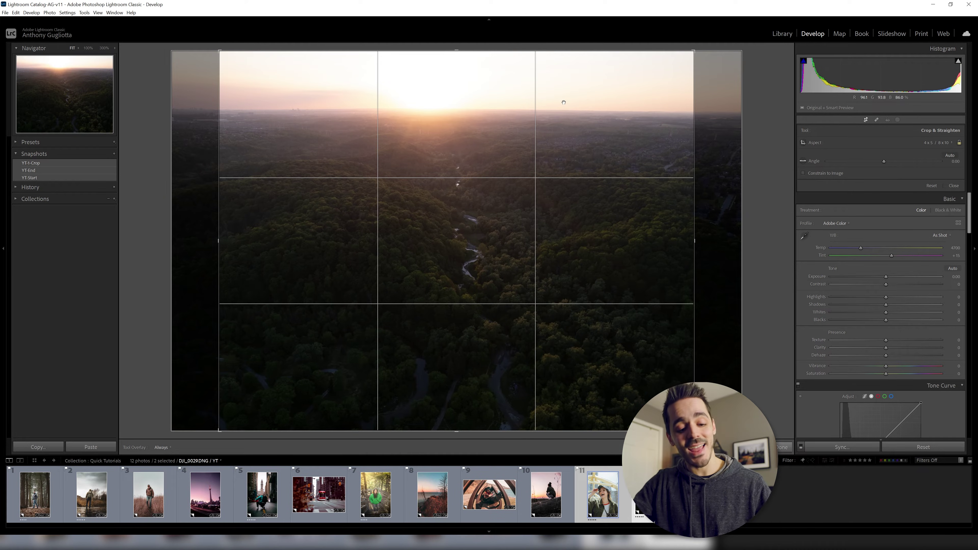
pyautogui.press('x')
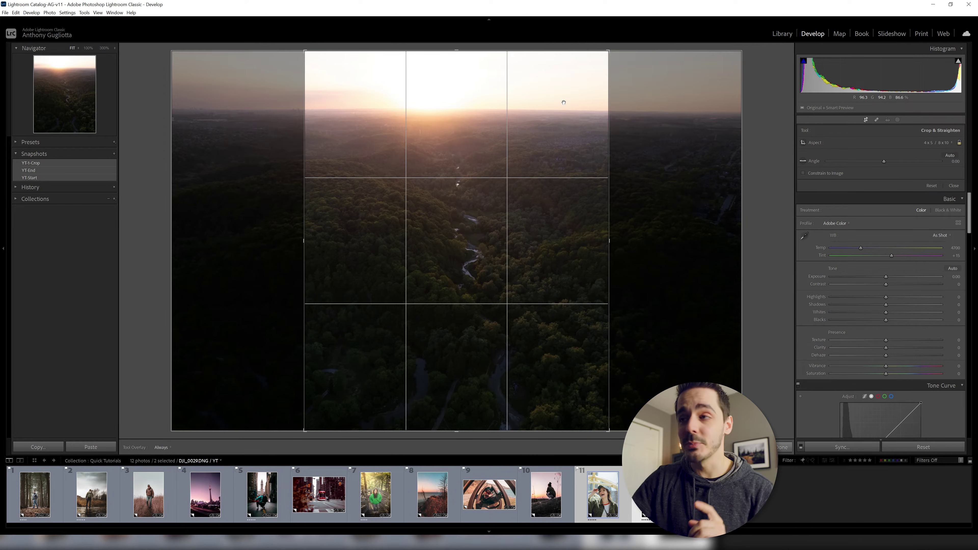
pyautogui.moveTo(472, 219); pyautogui.dragTo(469, 218)
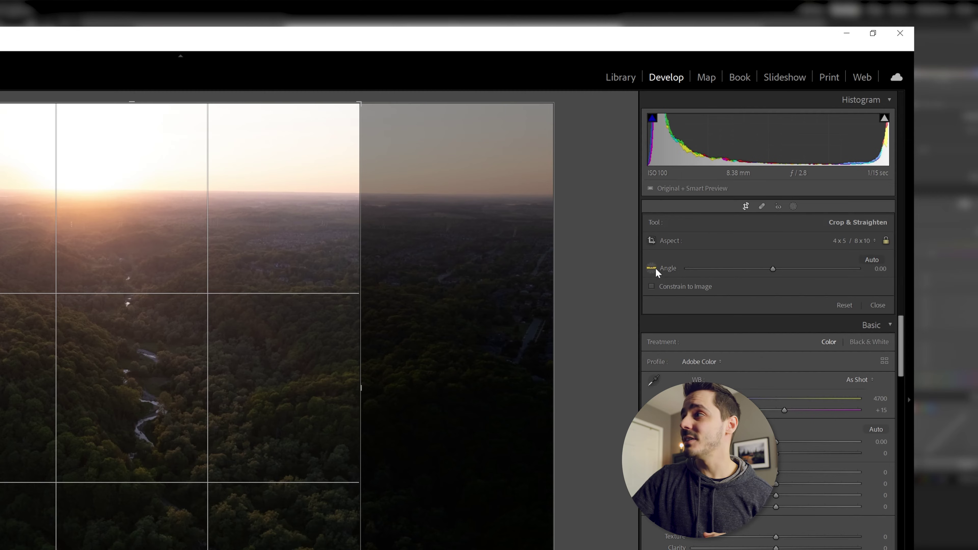
# Step: Level the horizon with the Straighten tool and commit the crop
pyautogui.click(652, 269)
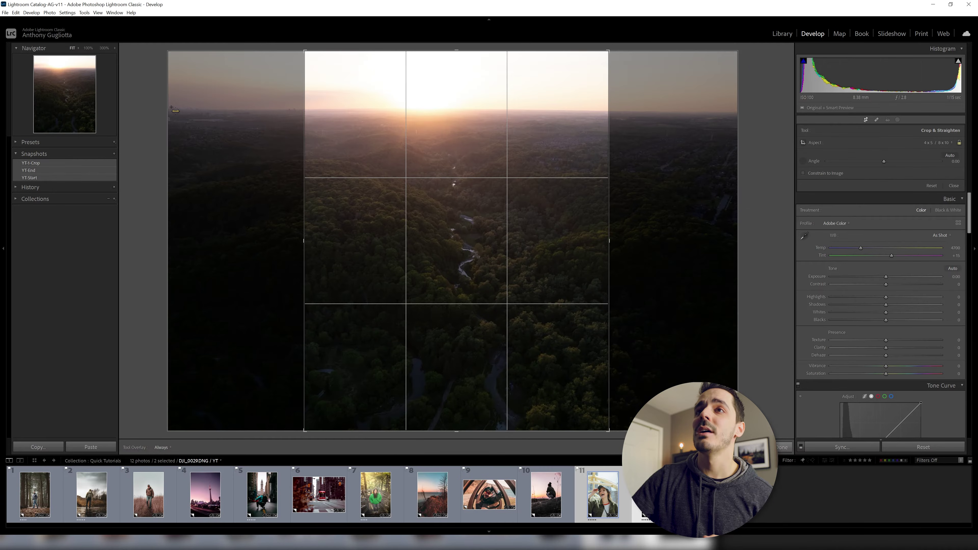
pyautogui.moveTo(759, 108); pyautogui.dragTo(761, 112)
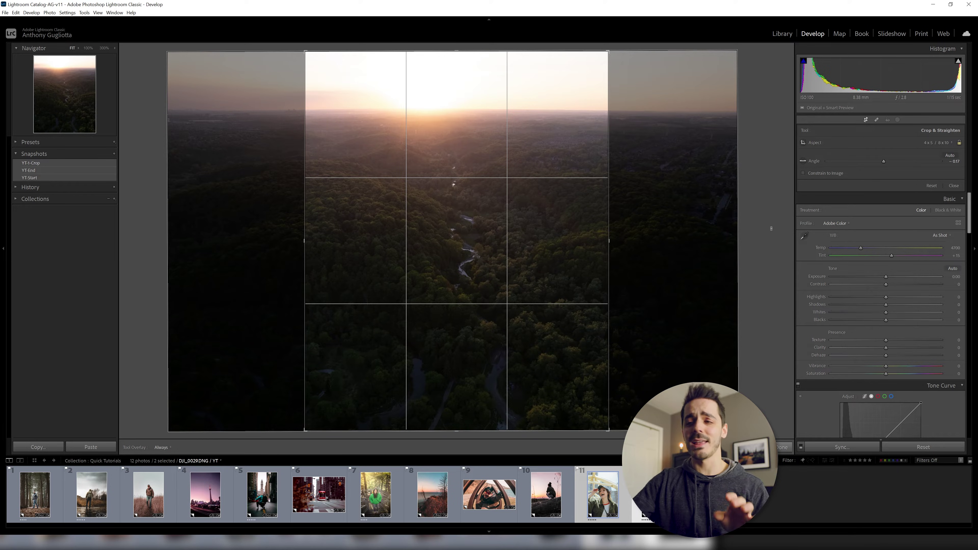
pyautogui.click(783, 447)
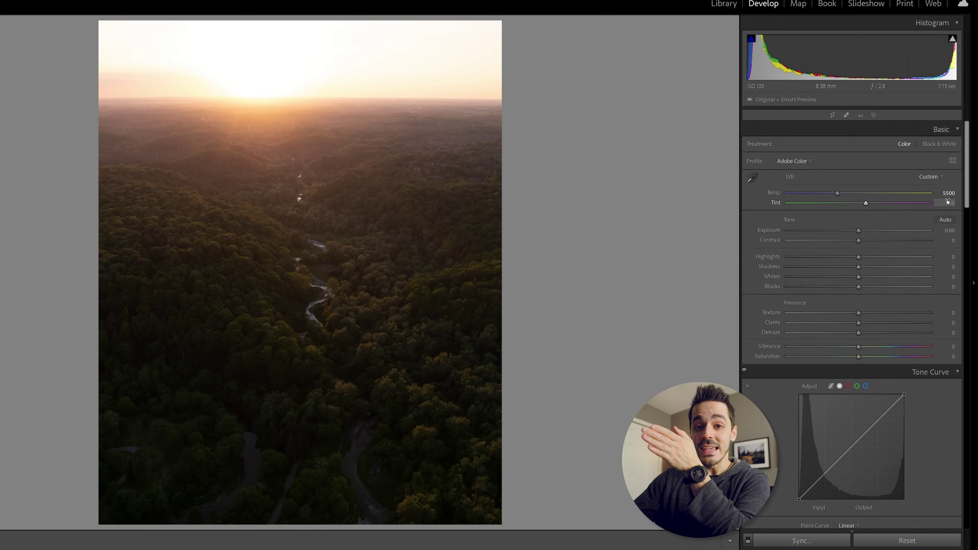
# Step: Set white balance to temperature 4500 and tint -11, leaving the Cloudy preset unused
pyautogui.click(929, 177)
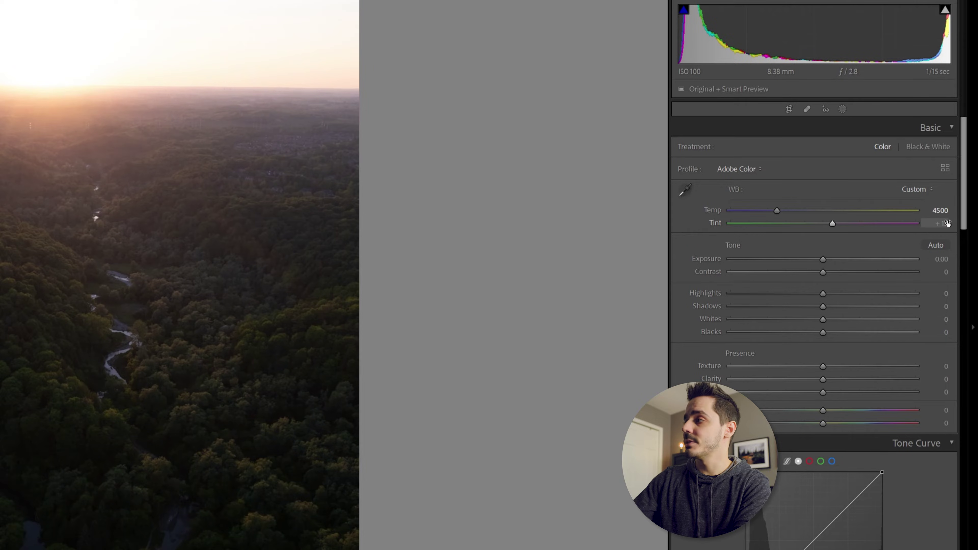
pyautogui.click(948, 224)
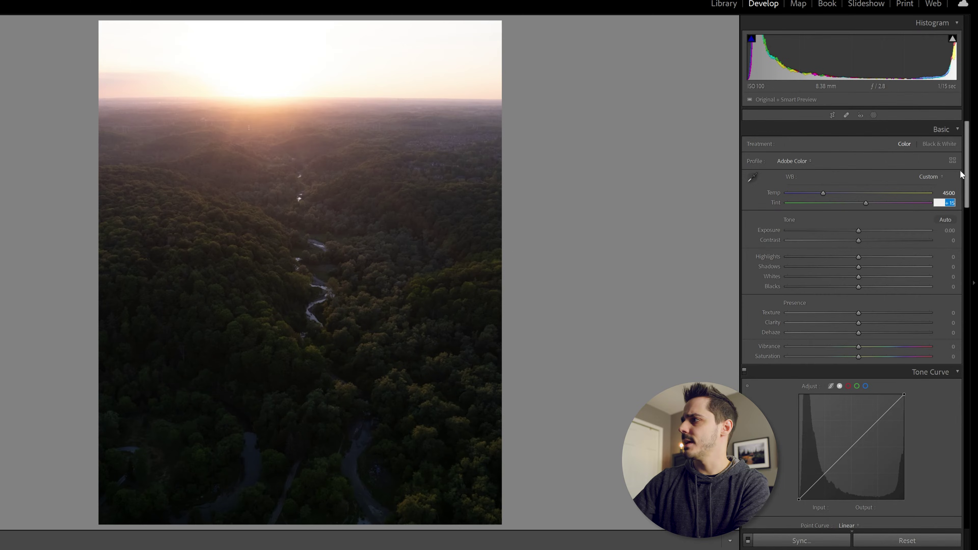
pyautogui.click(939, 176)
pyautogui.click(855, 202)
pyautogui.moveTo(855, 202); pyautogui.dragTo(856, 204)
pyautogui.click(879, 161)
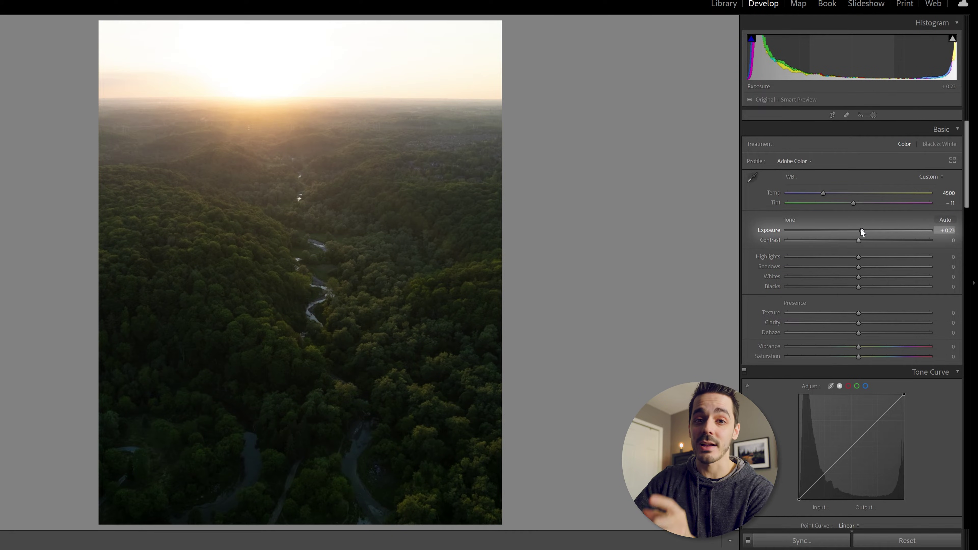
# Step: Raise exposure to +0.40, keeping Adobe Color, and return to the fit view
pyautogui.press('Up')
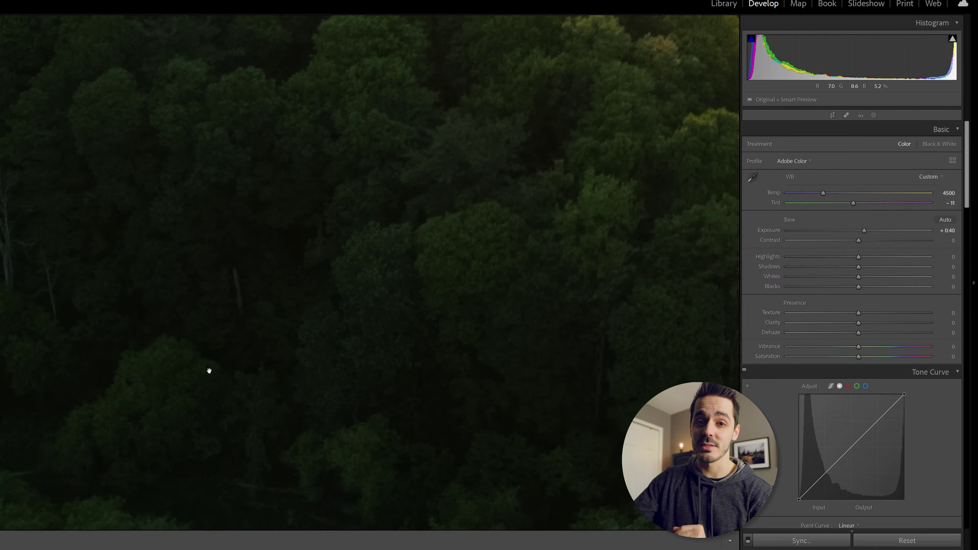
pyautogui.click(210, 356)
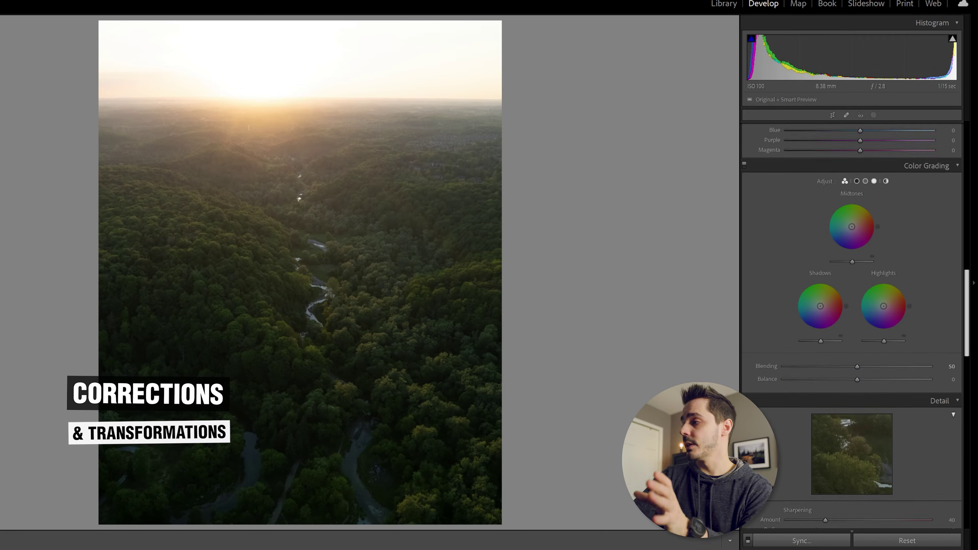
# Step: Enable chromatic aberration removal and profile corrections with the Built-in profile, inspecting at 1:1
pyautogui.scroll(-10, 851, 308)
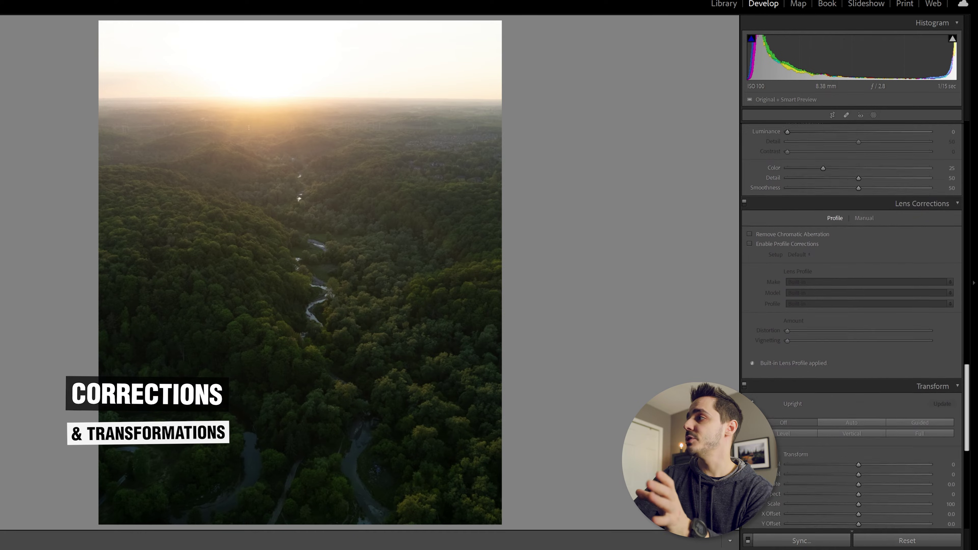
pyautogui.scroll(-1, 851, 308)
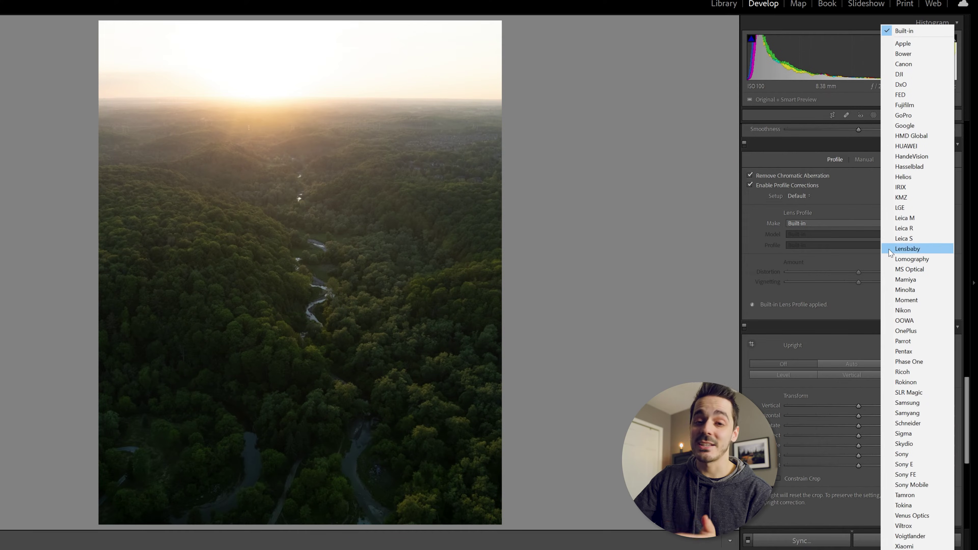
pyautogui.click(859, 211)
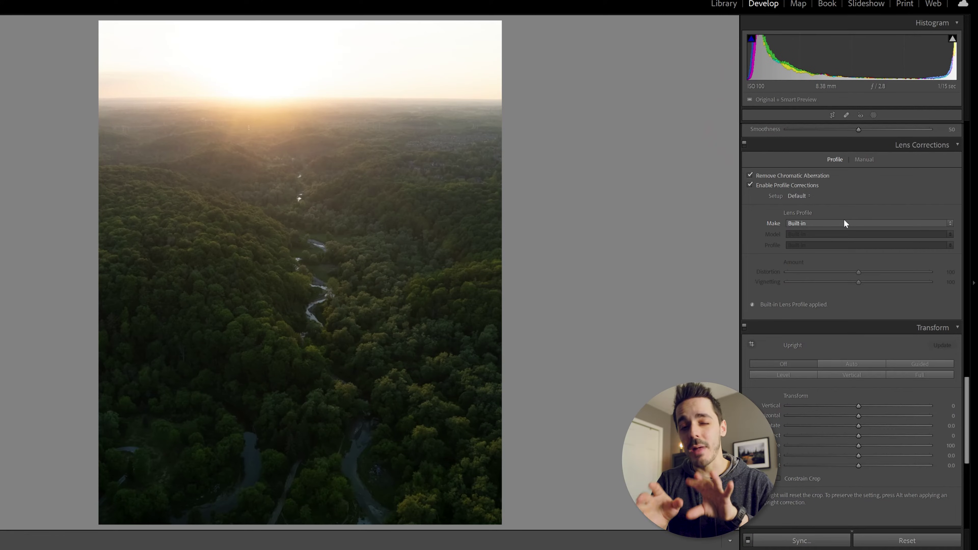
pyautogui.click(346, 116)
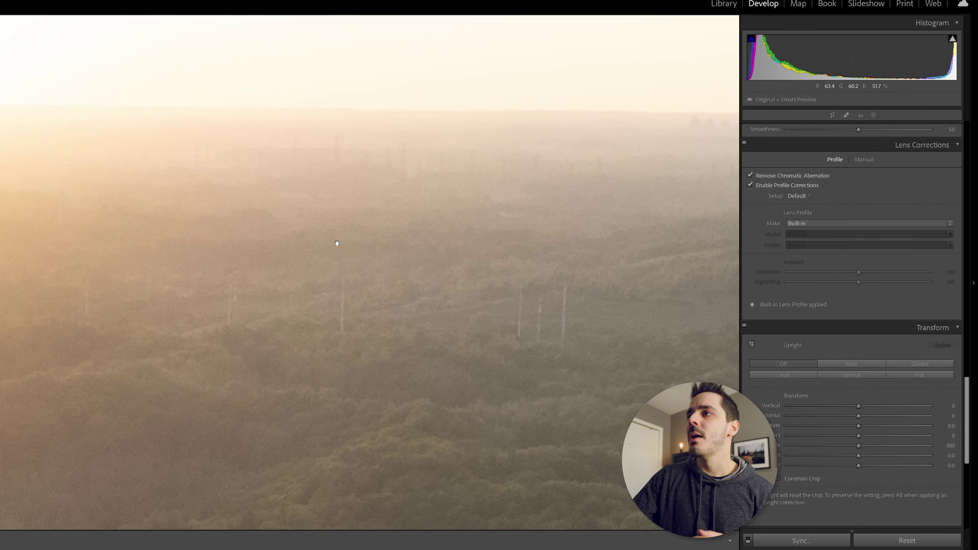
pyautogui.click(336, 240)
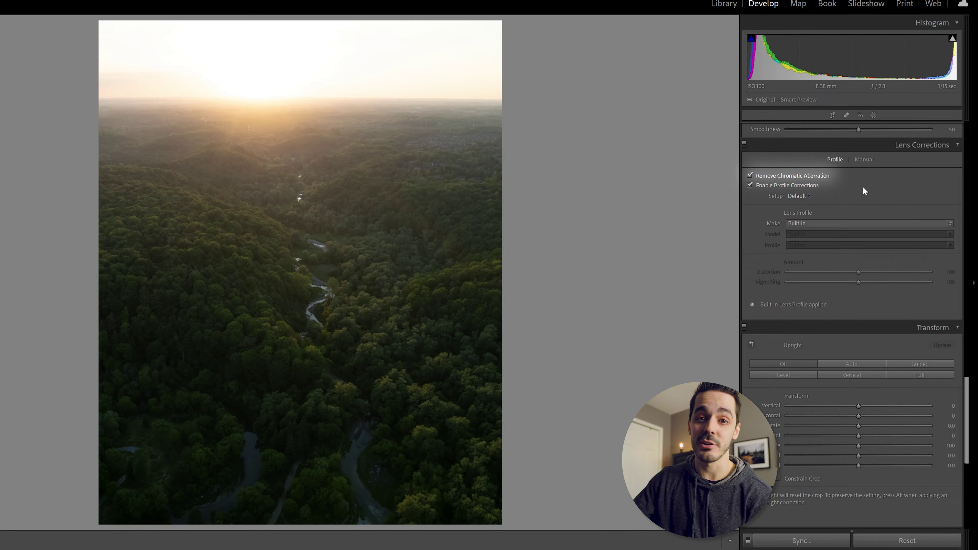
pyautogui.scroll(-3, 863, 187)
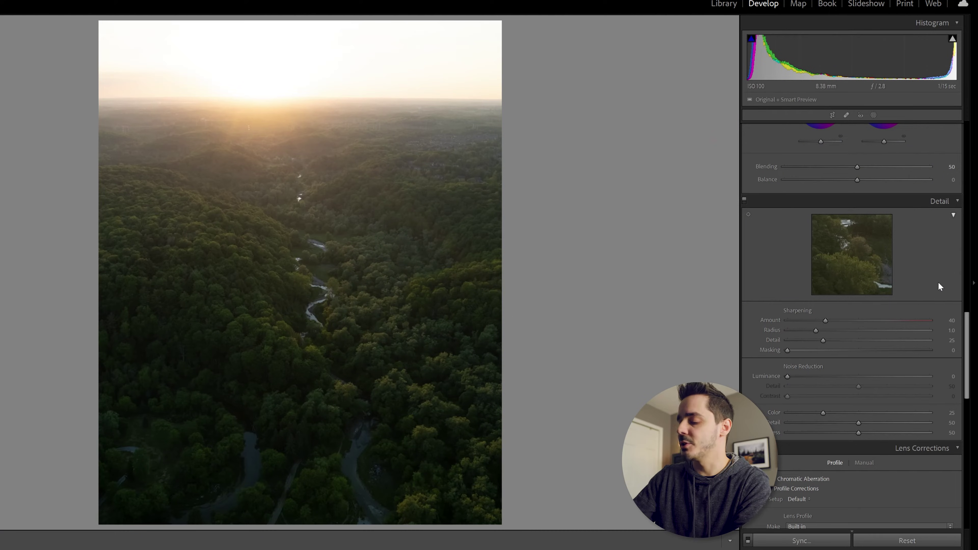
# Step: Set Sharpening Amount to 50 and Masking to 20
pyautogui.click(950, 320)
pyautogui.write('50')
pyautogui.press('Return')
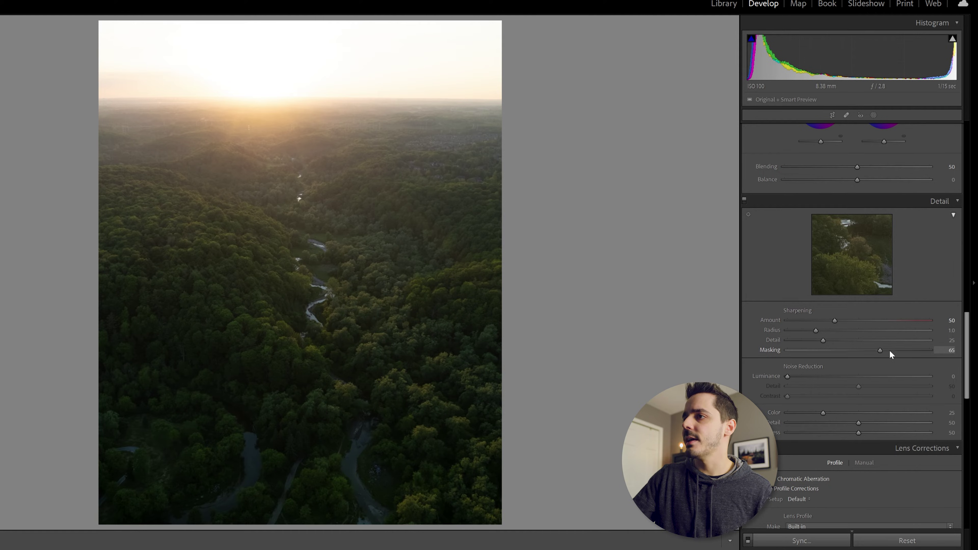
pyautogui.moveTo(794, 348)
pyautogui.keyDown('alt'); pyautogui.mouseDown()
pyautogui.moveTo(783, 349)
pyautogui.moveTo(893, 348)
pyautogui.moveTo(793, 349)
pyautogui.mouseUp(); pyautogui.keyUp('alt')
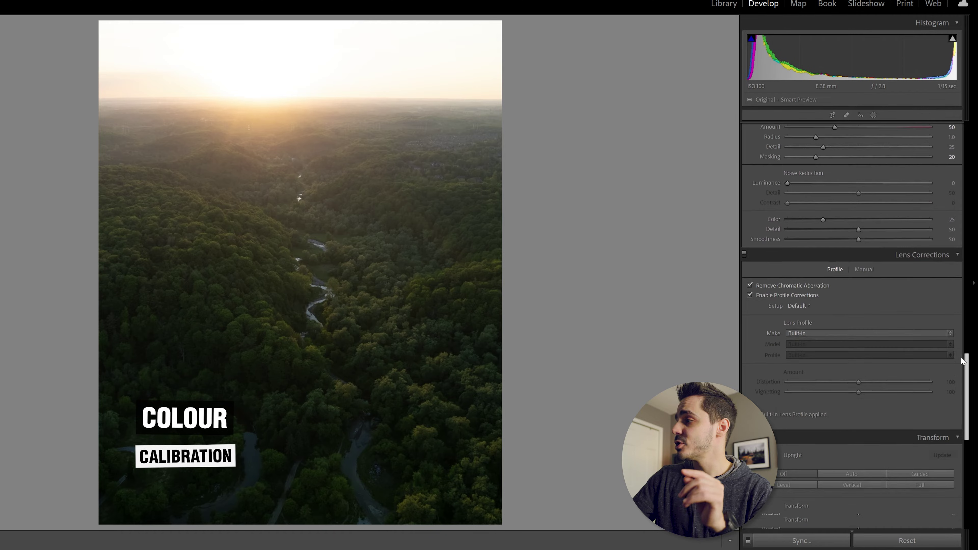
pyautogui.scroll(-10, 962, 360)
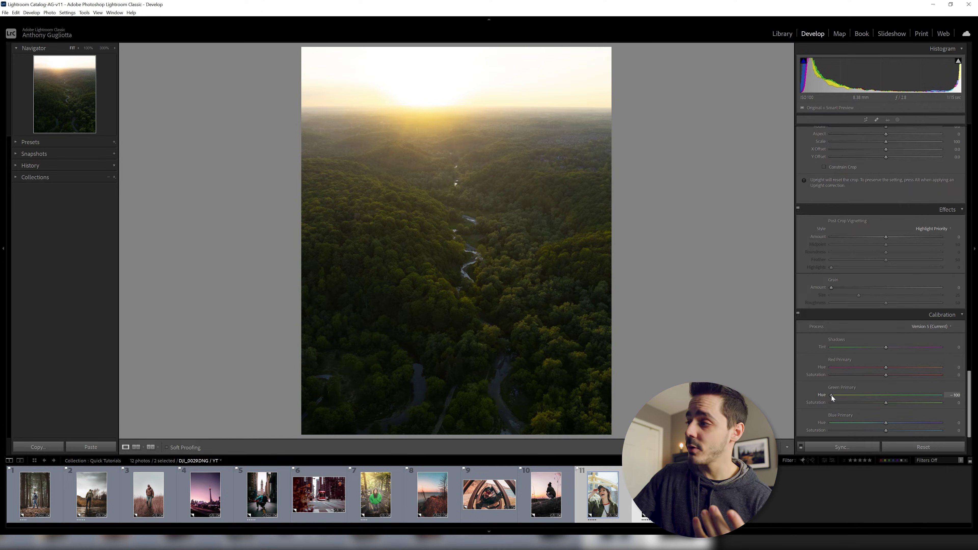
# Step: Set Green Primary hue +32, Blue Primary hue +13 and Blue Primary saturation +14
pyautogui.moveTo(832, 395); pyautogui.dragTo(869, 395)
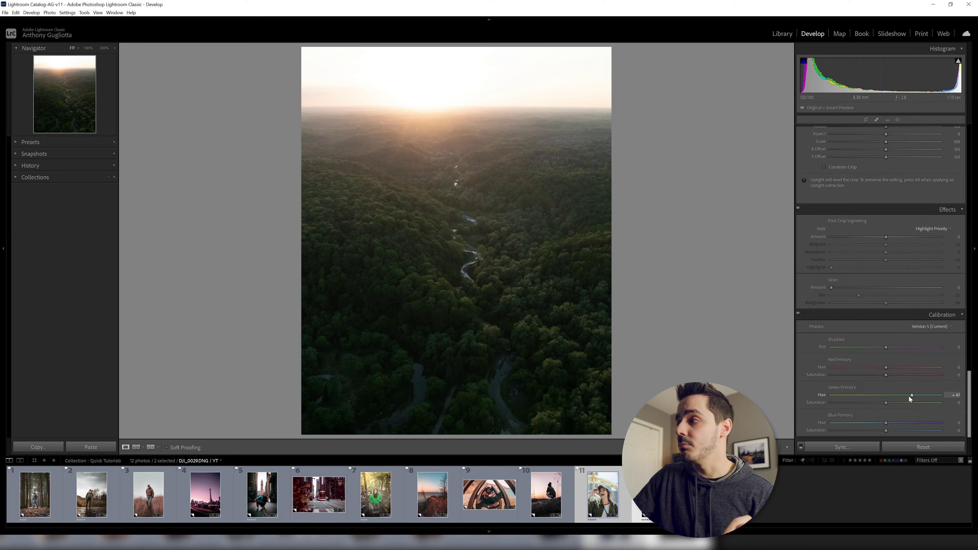
pyautogui.moveTo(902, 395); pyautogui.dragTo(904, 396)
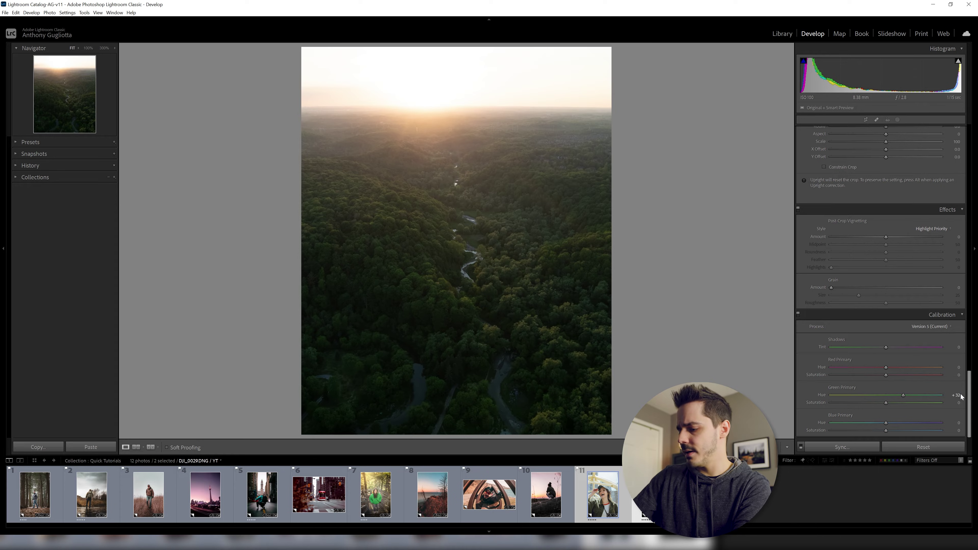
pyautogui.moveTo(893, 424); pyautogui.dragTo(867, 429)
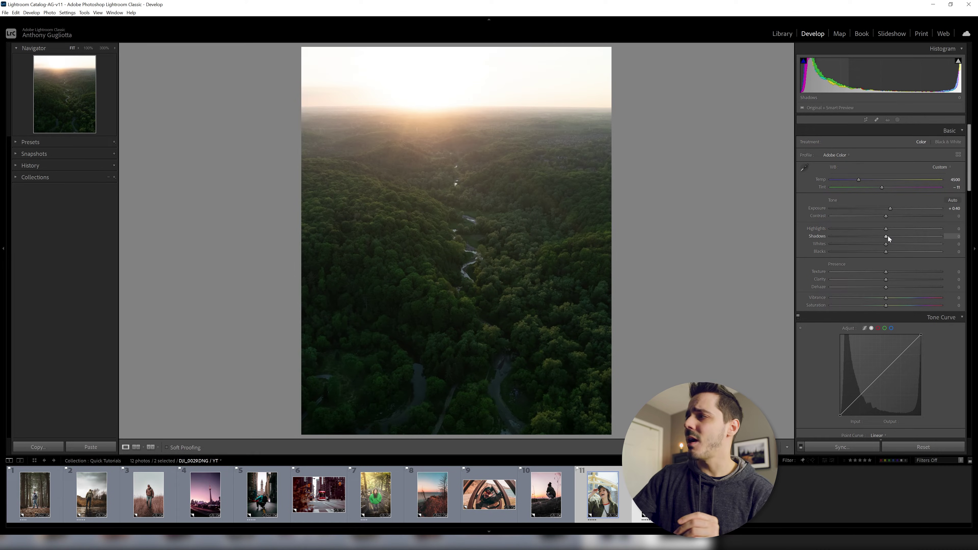
pyautogui.moveTo(887, 236); pyautogui.dragTo(896, 237)
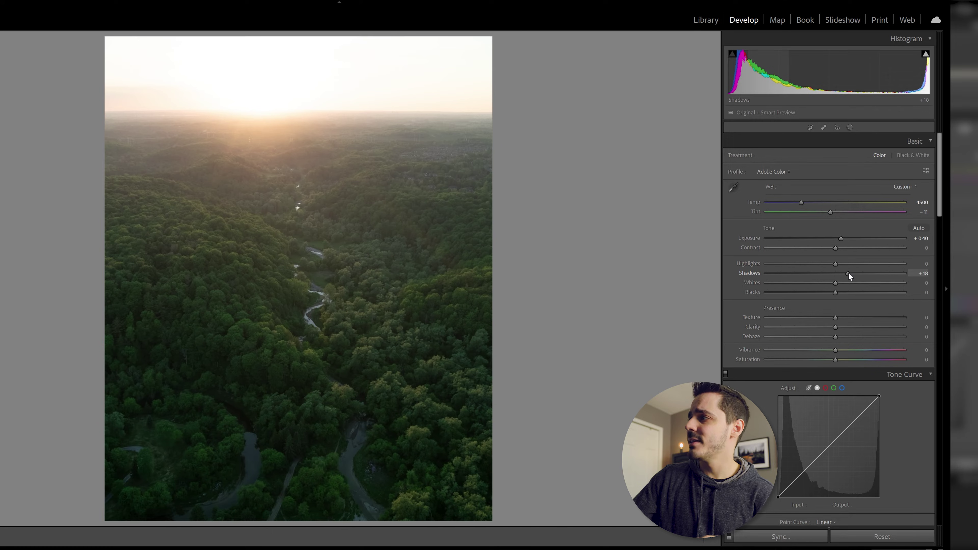
pyautogui.moveTo(836, 264); pyautogui.dragTo(801, 258)
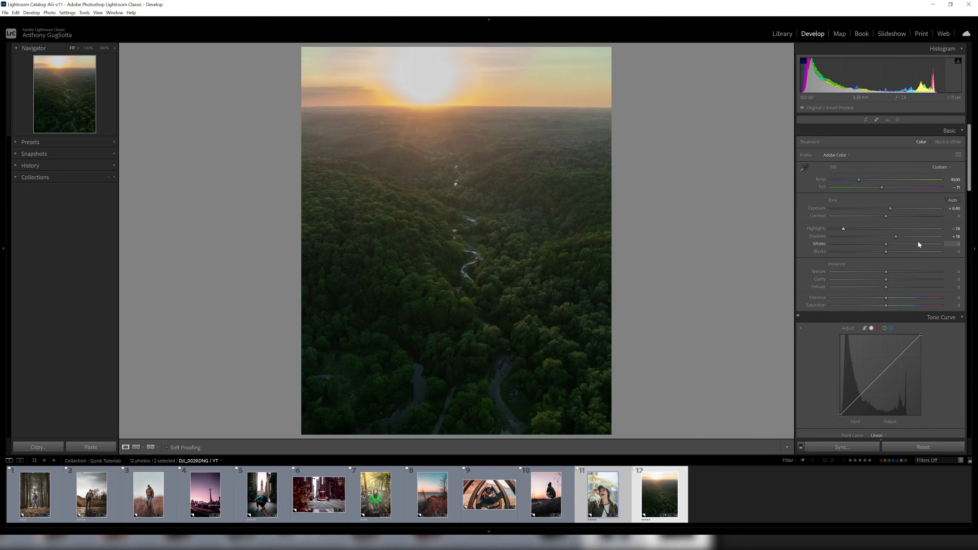
pyautogui.moveTo(889, 244); pyautogui.dragTo(893, 244)
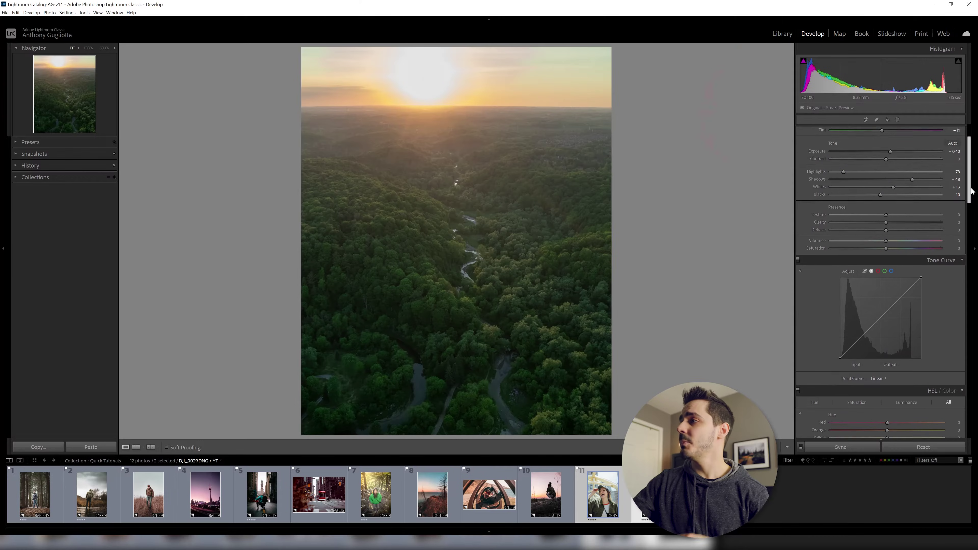
pyautogui.moveTo(974, 181); pyautogui.dragTo(973, 200)
pyautogui.scroll(-2, 965, 156)
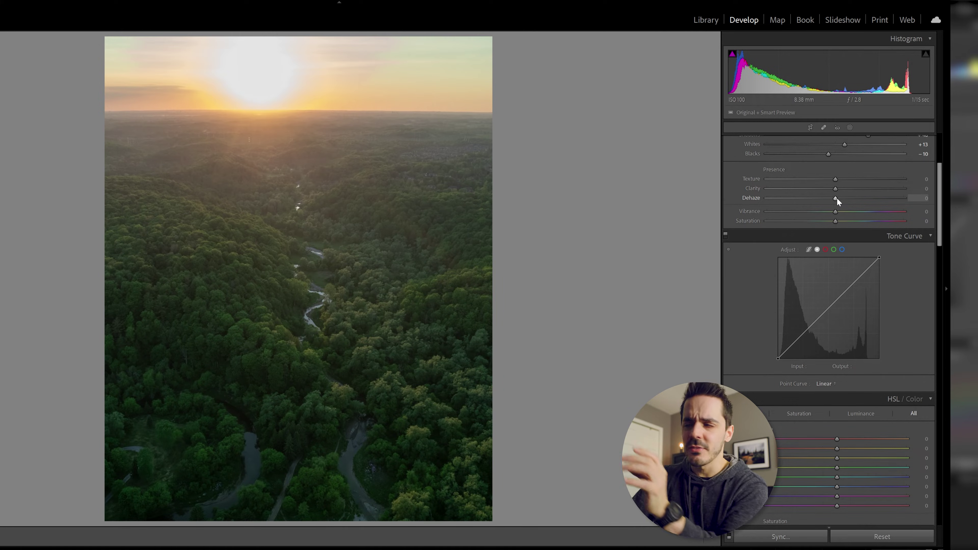
# Step: Try Dehaze near +61, then bring it back down to about +8
pyautogui.moveTo(835, 198); pyautogui.dragTo(877, 198)
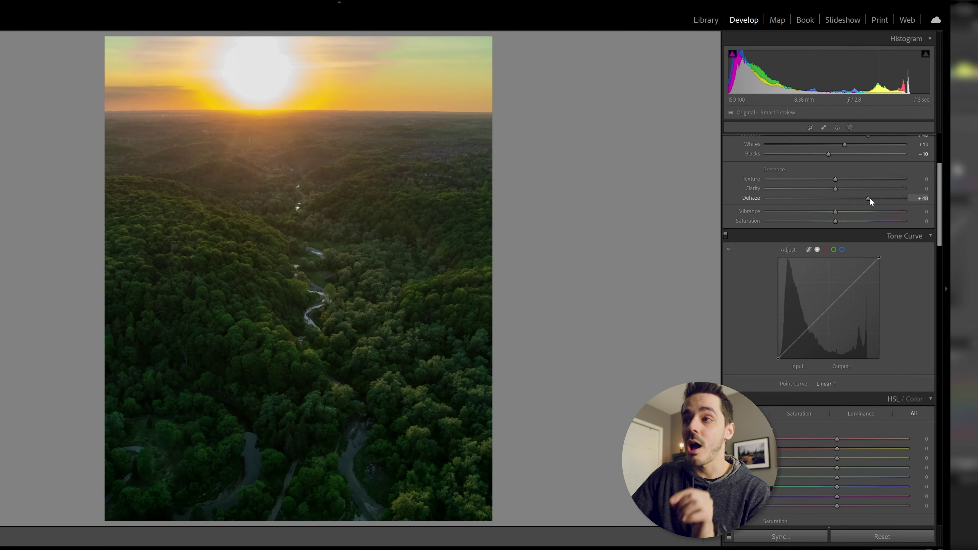
pyautogui.moveTo(869, 197); pyautogui.dragTo(842, 200)
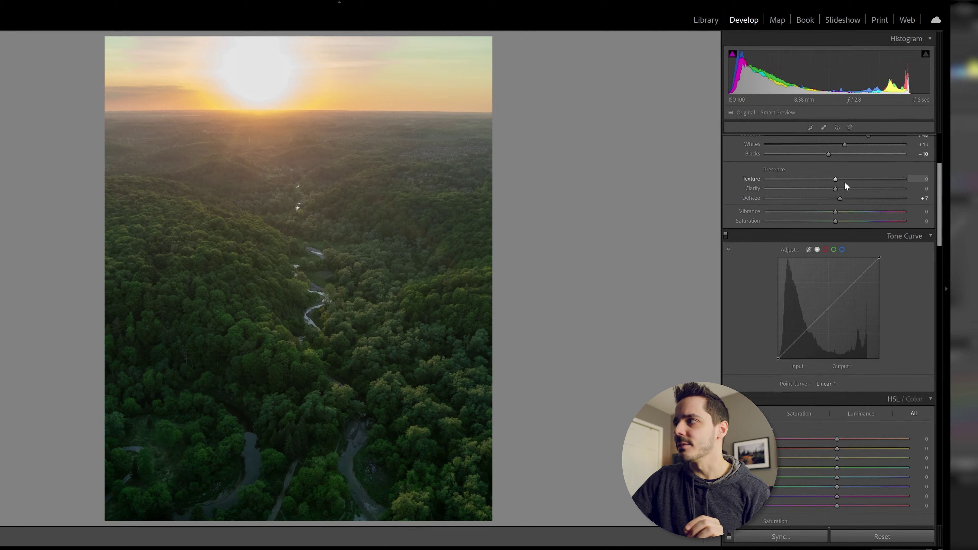
pyautogui.press('Up')
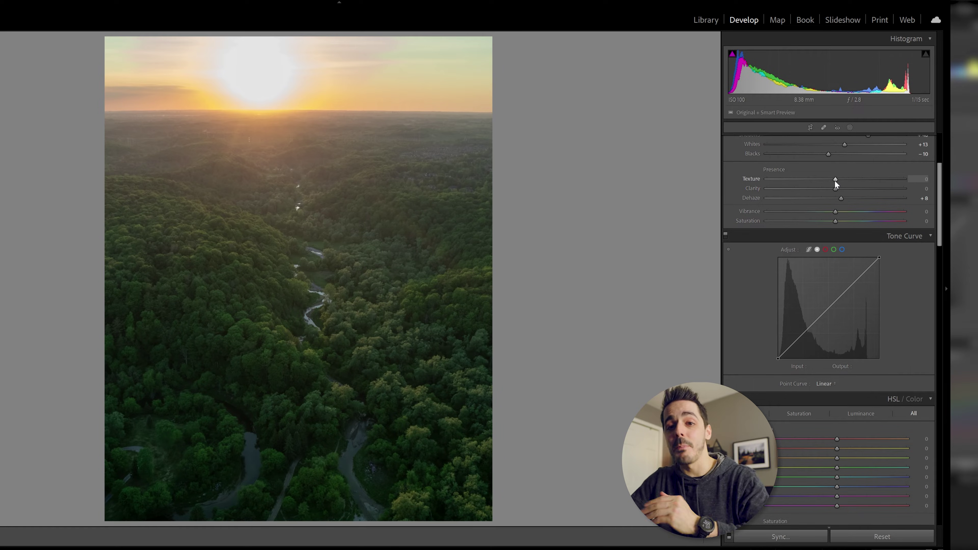
# Step: Zoom into the forest and set Texture to +15 after trying +22
pyautogui.click(251, 320)
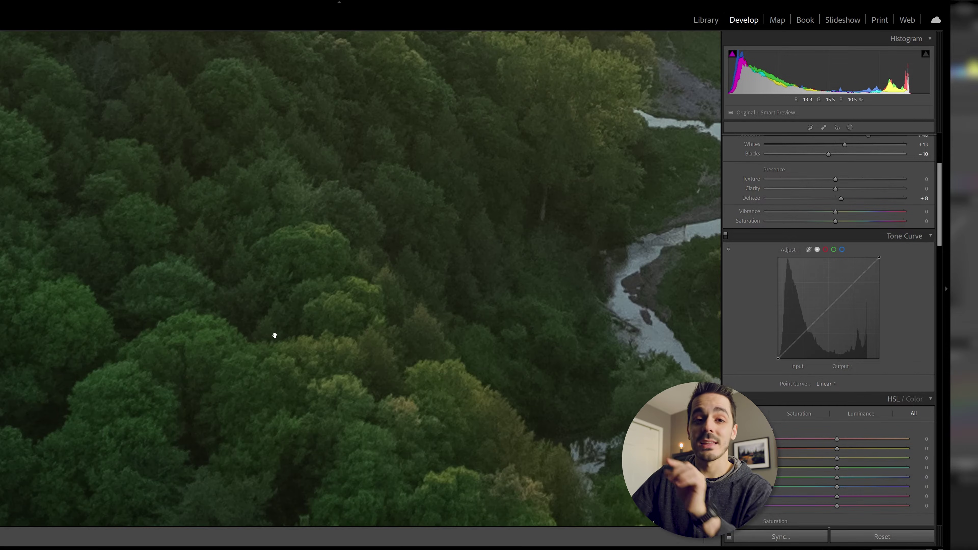
pyautogui.moveTo(839, 178); pyautogui.dragTo(851, 179)
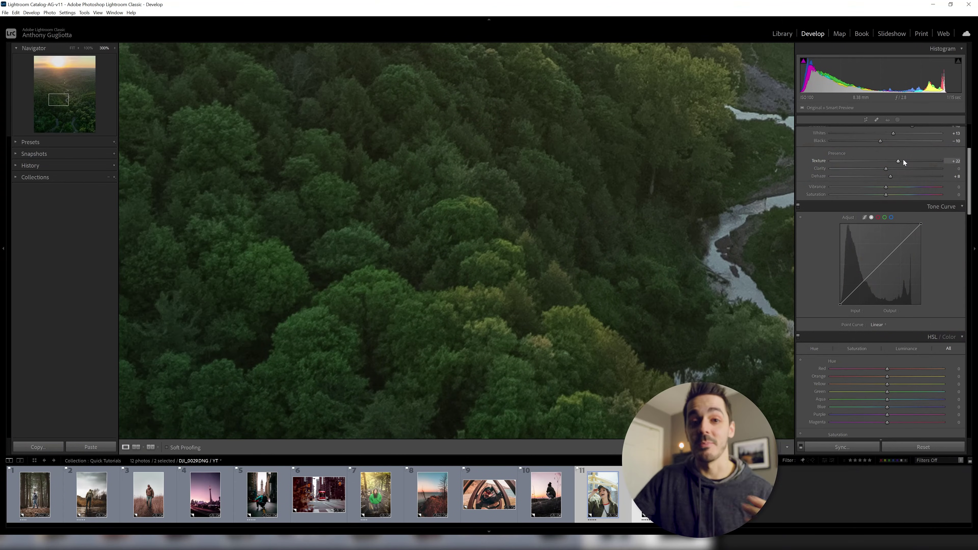
pyautogui.moveTo(903, 160); pyautogui.dragTo(892, 160)
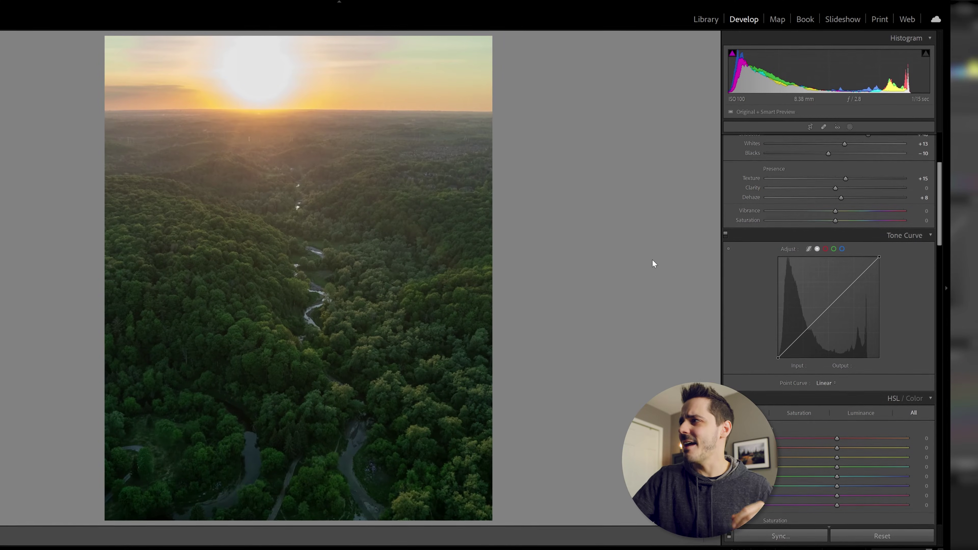
# Step: Test Clarity at +49, then pull it down to -9
pyautogui.moveTo(837, 187); pyautogui.dragTo(870, 179)
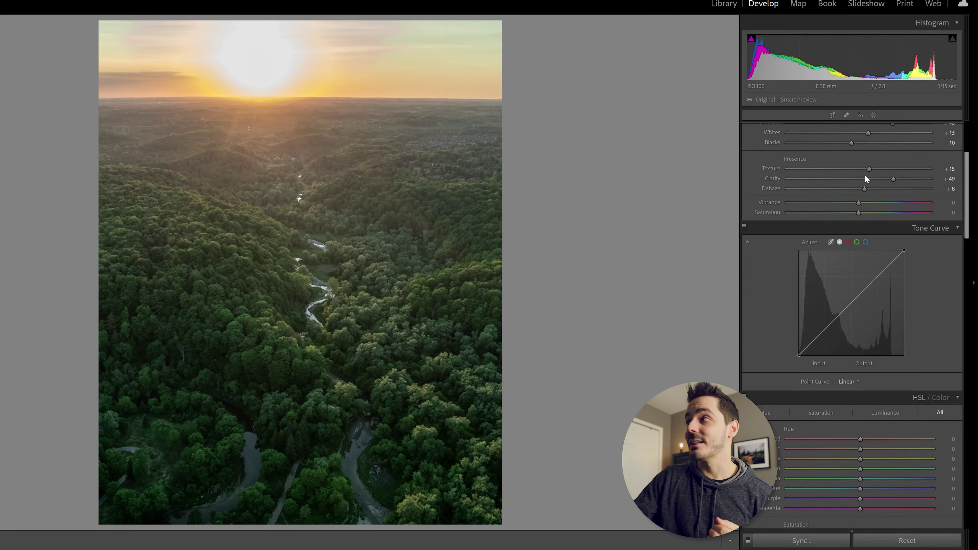
pyautogui.click(862, 179)
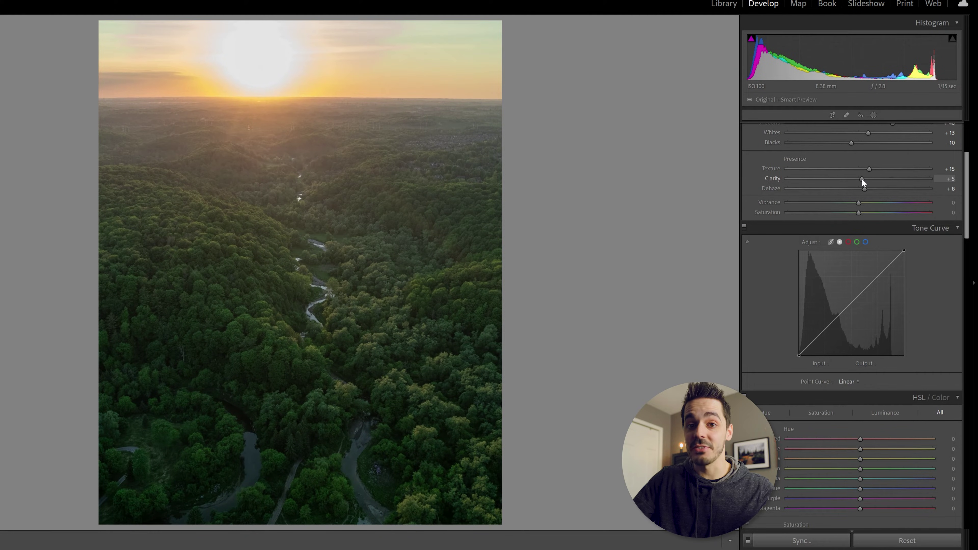
pyautogui.moveTo(862, 178); pyautogui.dragTo(812, 174)
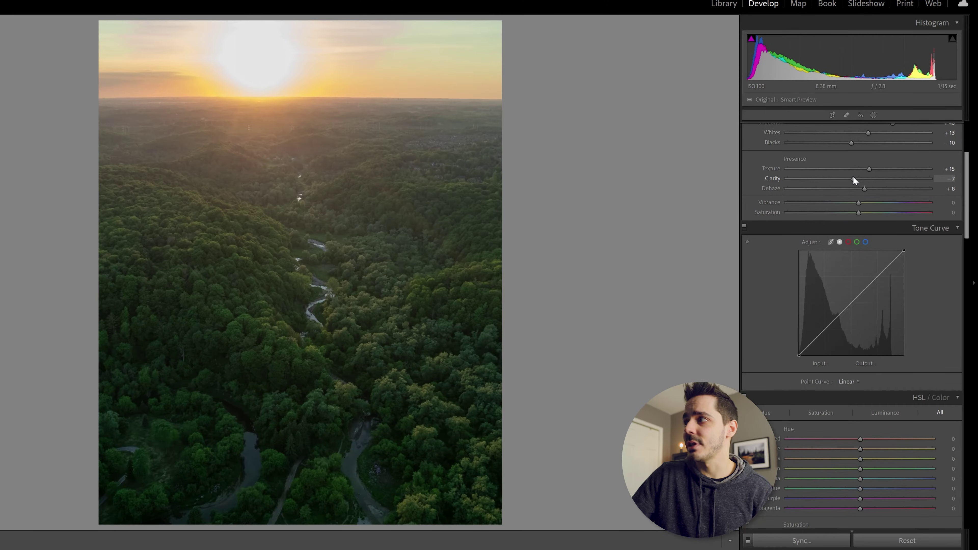
pyautogui.moveTo(851, 178); pyautogui.dragTo(852, 178)
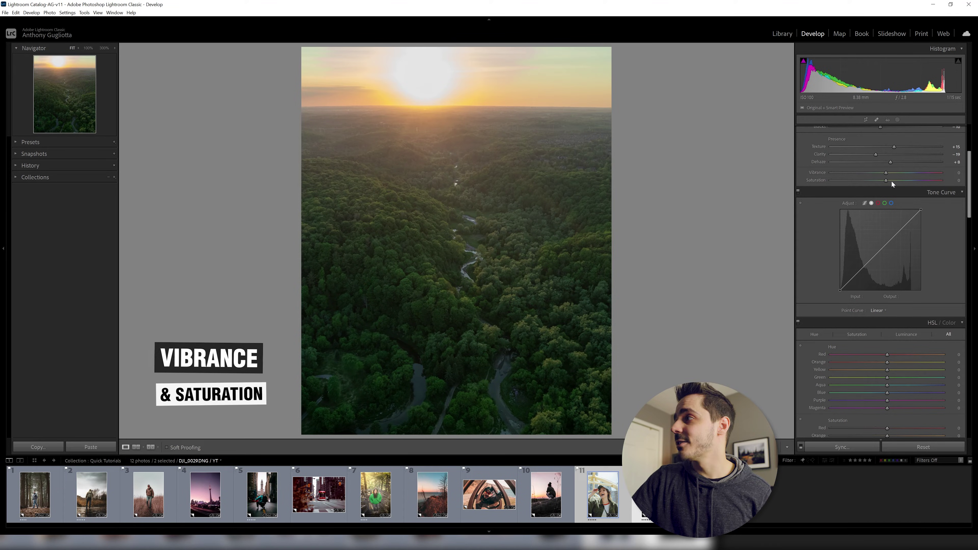
# Step: Preview Saturation at +100, then settle on Vibrance about +17 with Saturation at 0, checking the trees
pyautogui.moveTo(892, 182); pyautogui.dragTo(947, 182)
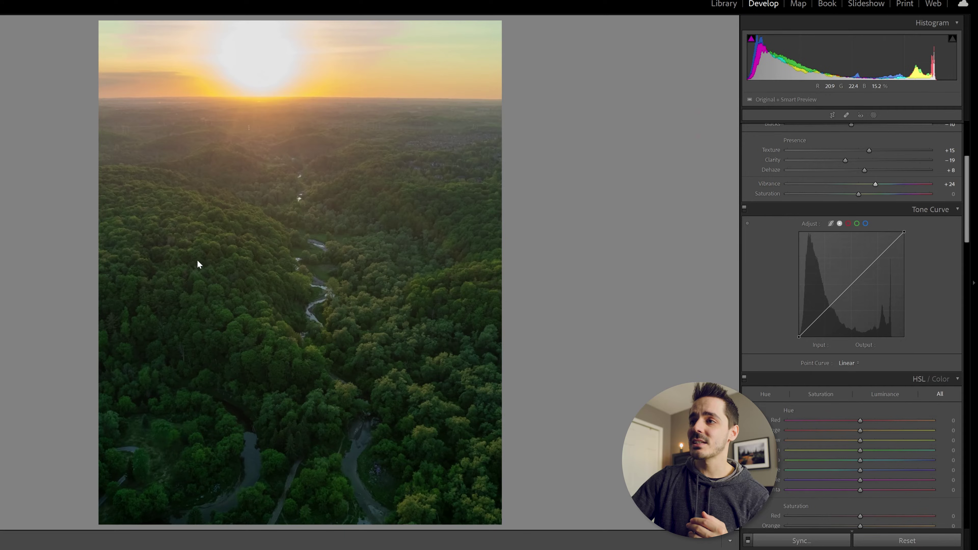
pyautogui.click(198, 264)
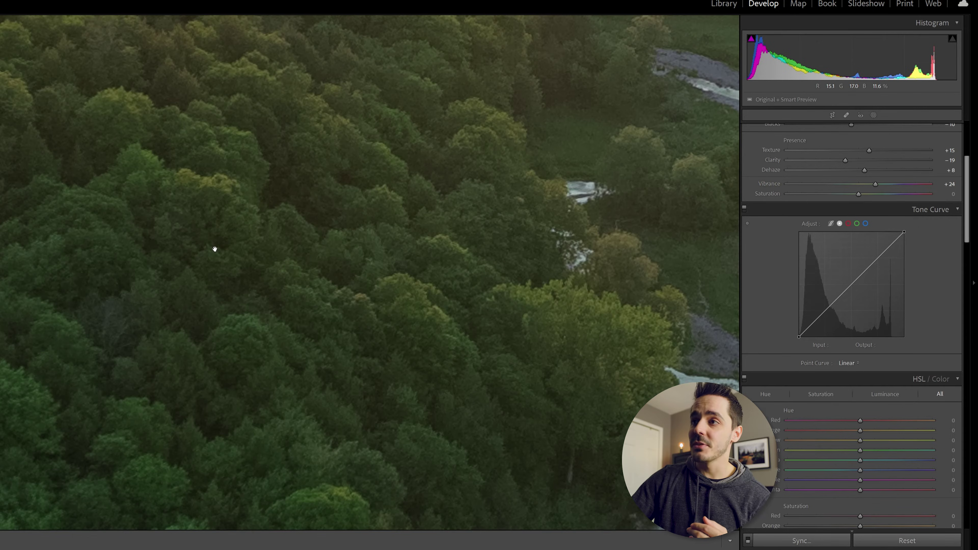
pyautogui.click(308, 264)
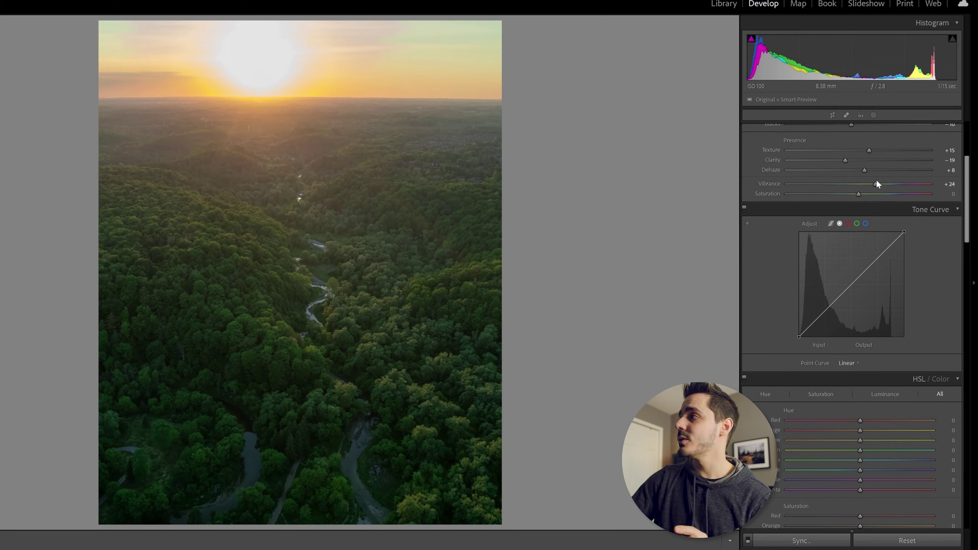
pyautogui.moveTo(876, 184); pyautogui.dragTo(870, 188)
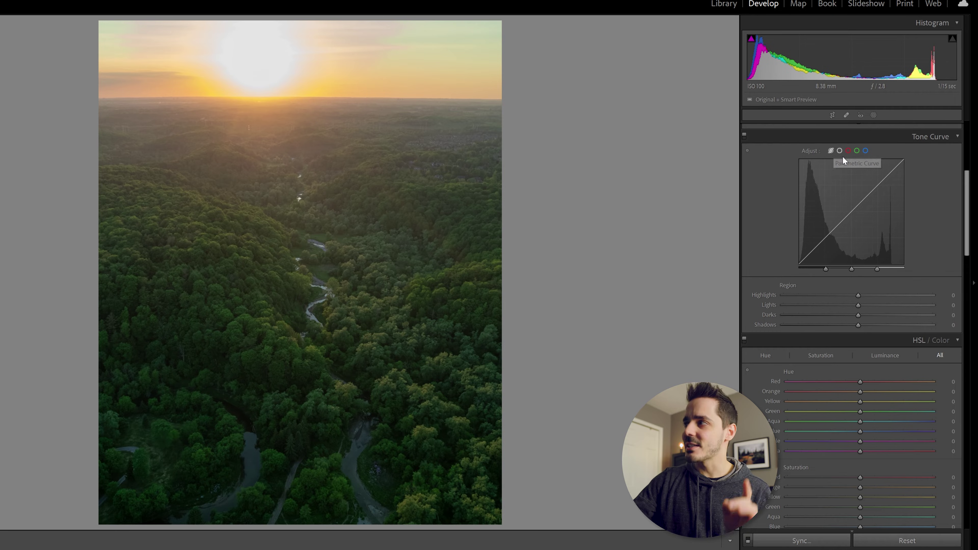
# Step: Switch the Tone Curve panel to point-curve editing
pyautogui.click(839, 151)
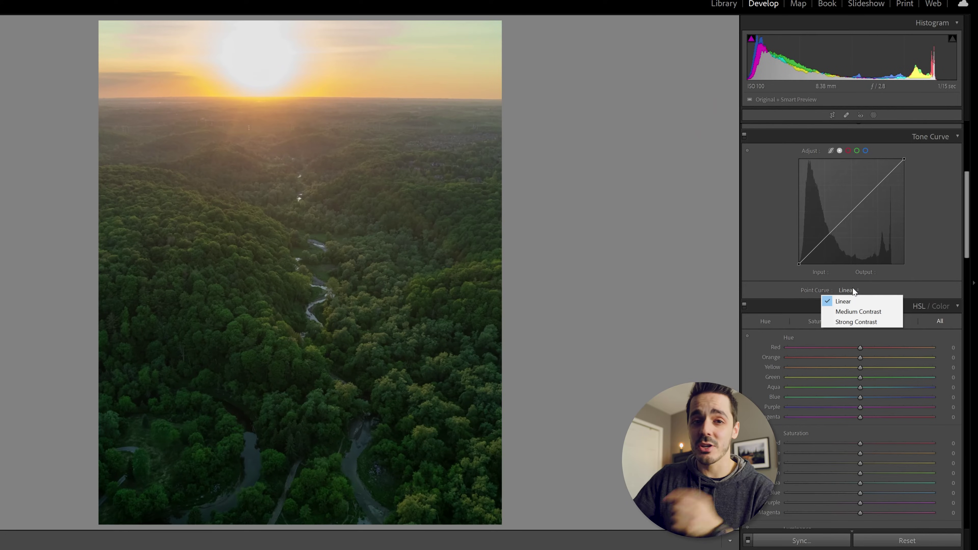
# Step: Apply the Medium Contrast point curve and move its upper point to about 192/210
pyautogui.click(859, 312)
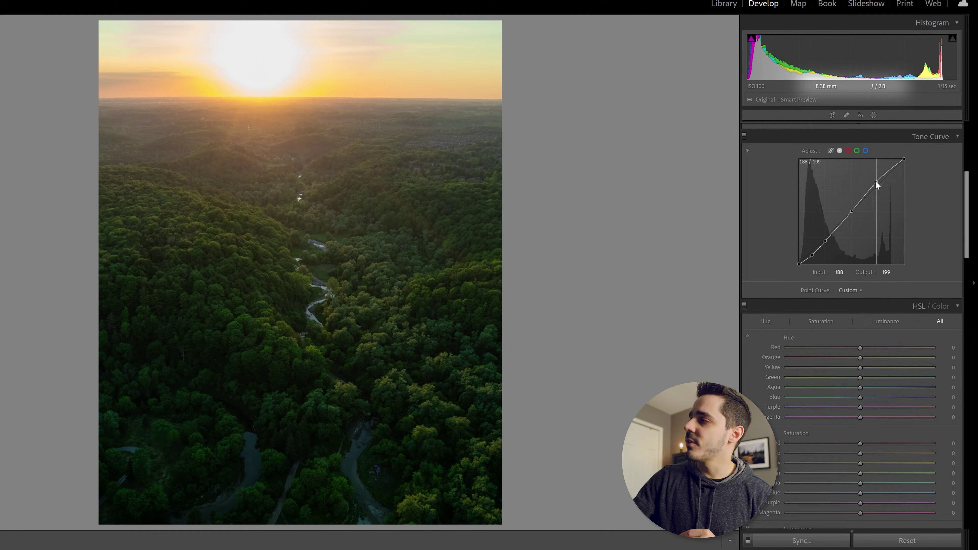
pyautogui.moveTo(876, 181); pyautogui.dragTo(872, 173)
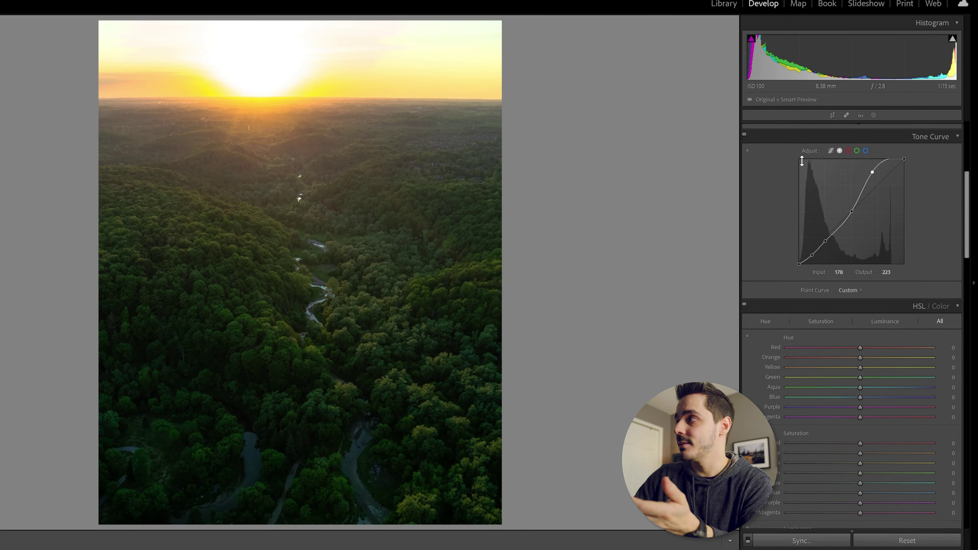
pyautogui.moveTo(872, 172); pyautogui.dragTo(879, 179)
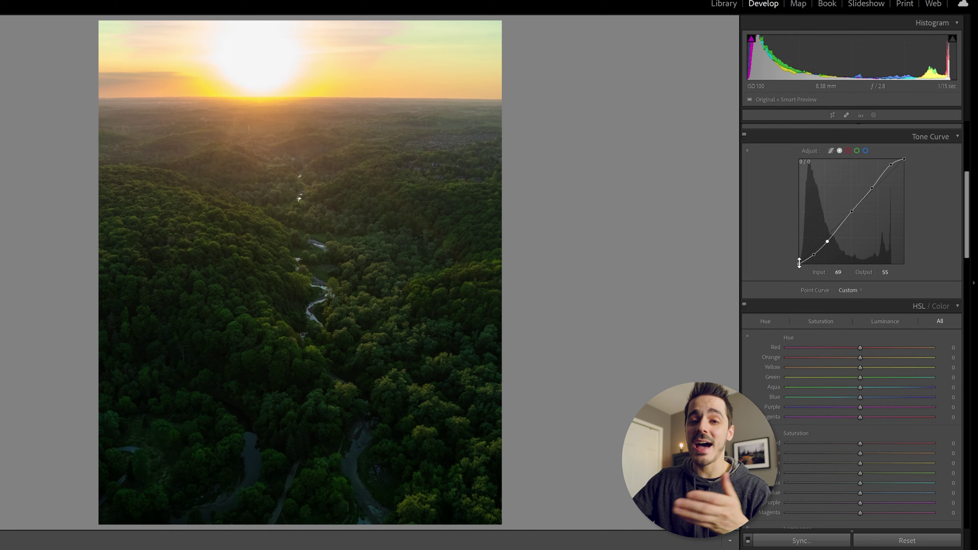
# Step: Add a shadow point at 69/51, keep the black point at 0/0, and raise the upper point to 177/188
pyautogui.click(820, 248)
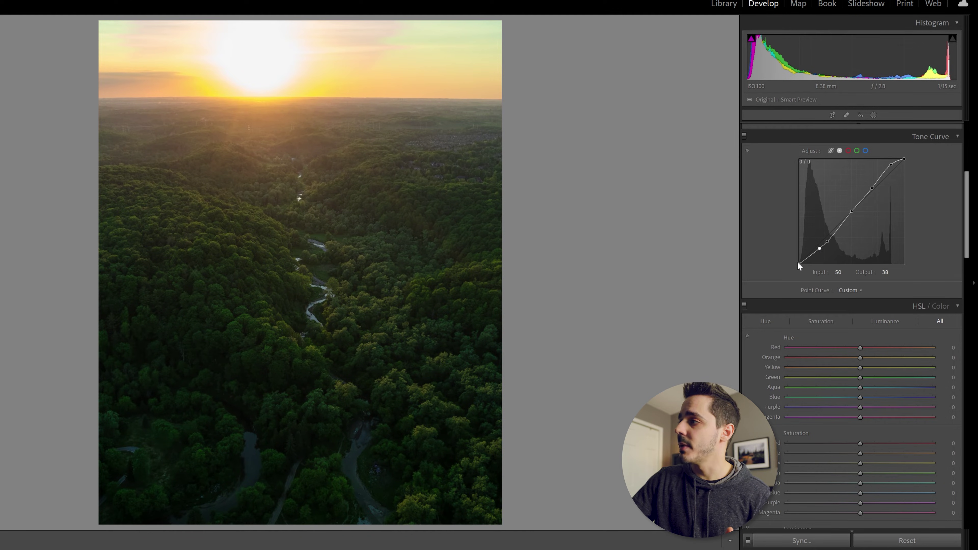
pyautogui.moveTo(798, 262); pyautogui.dragTo(808, 254)
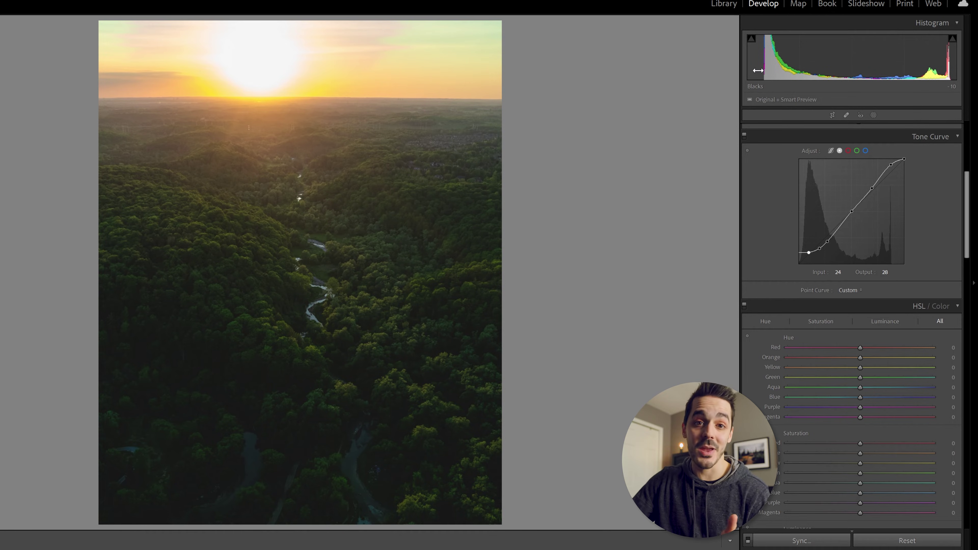
pyautogui.moveTo(809, 252); pyautogui.dragTo(827, 243)
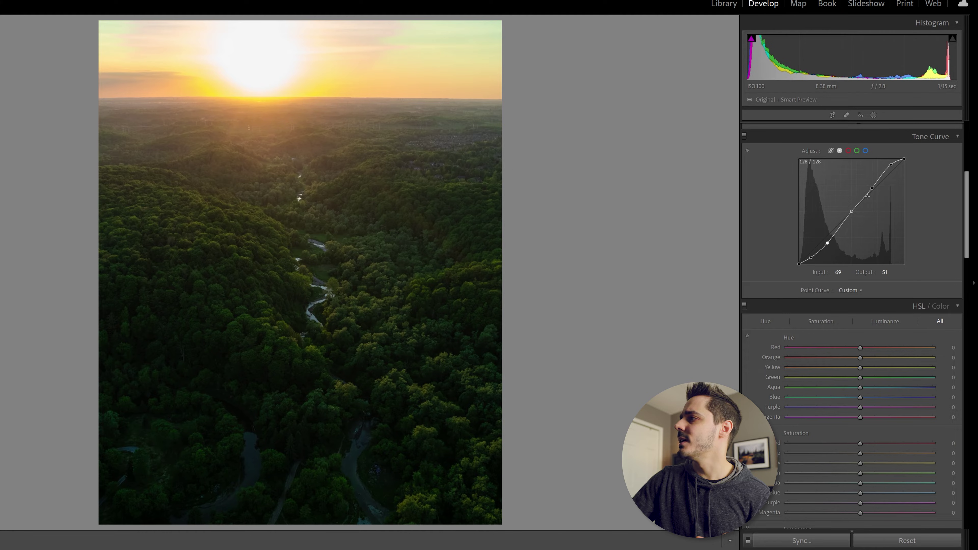
pyautogui.moveTo(872, 188); pyautogui.dragTo(871, 186)
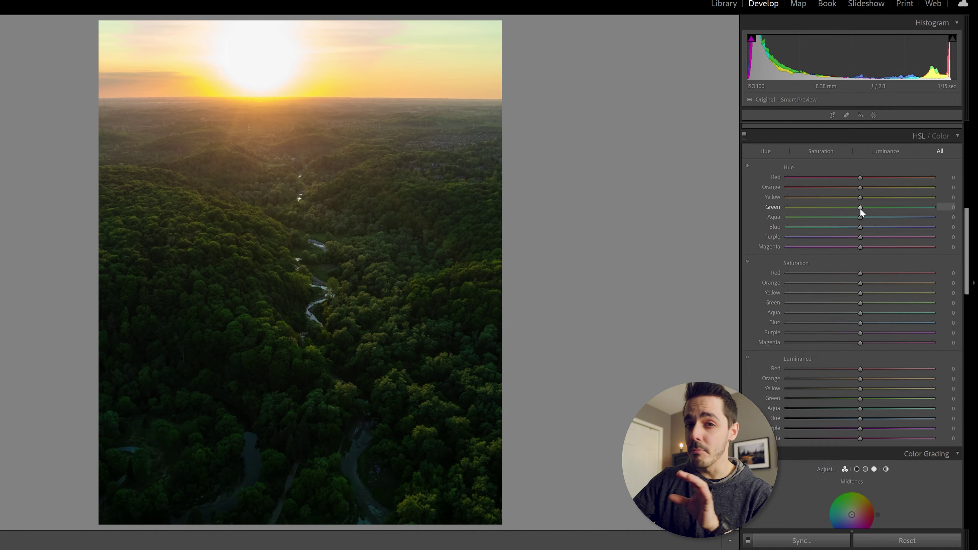
# Step: Shift Yellow hue −31 and Green −40, and cut saturation (Green −41, Aqua −86, Blue) for a greyer river
pyautogui.moveTo(861, 208); pyautogui.dragTo(837, 197)
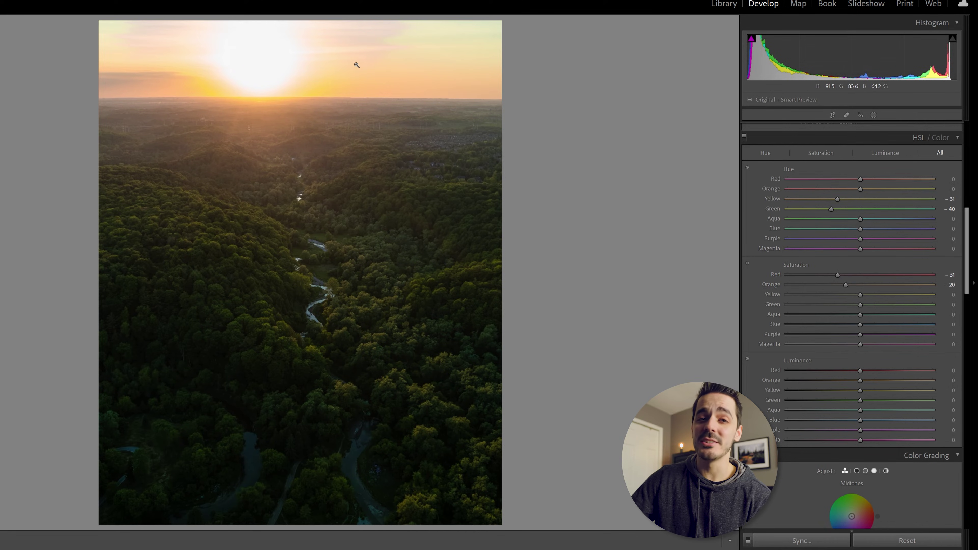
pyautogui.moveTo(860, 294); pyautogui.dragTo(831, 304)
pyautogui.moveTo(860, 314); pyautogui.dragTo(900, 324)
pyautogui.press('z')
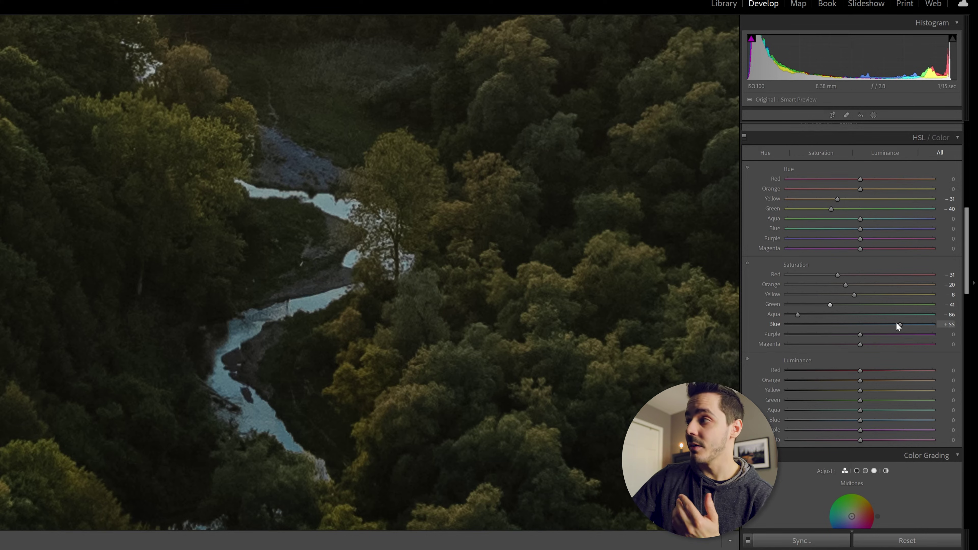
pyautogui.moveTo(891, 323); pyautogui.dragTo(803, 325)
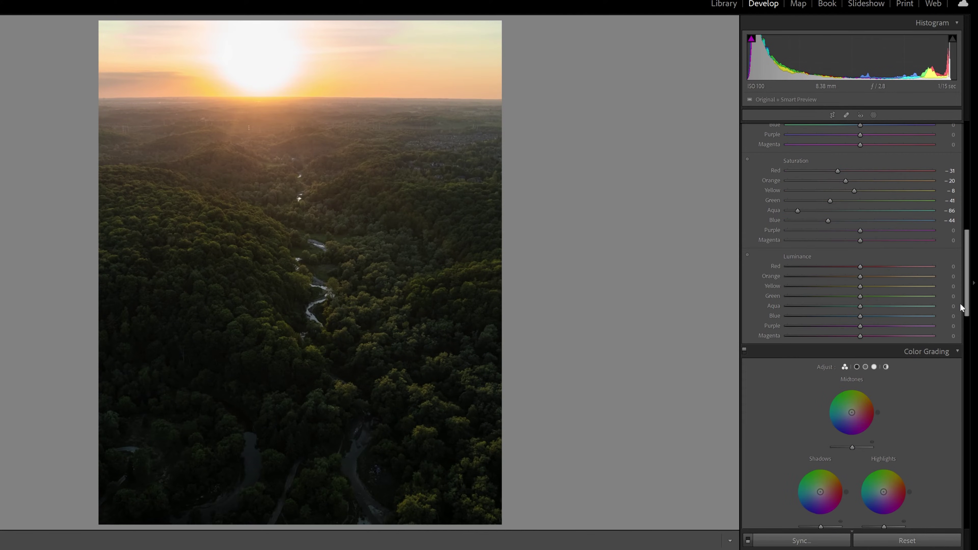
# Step: On the tone curve, lift the highlights and reposition the shadow point to deepen shadows
pyautogui.moveTo(860, 296); pyautogui.dragTo(887, 295)
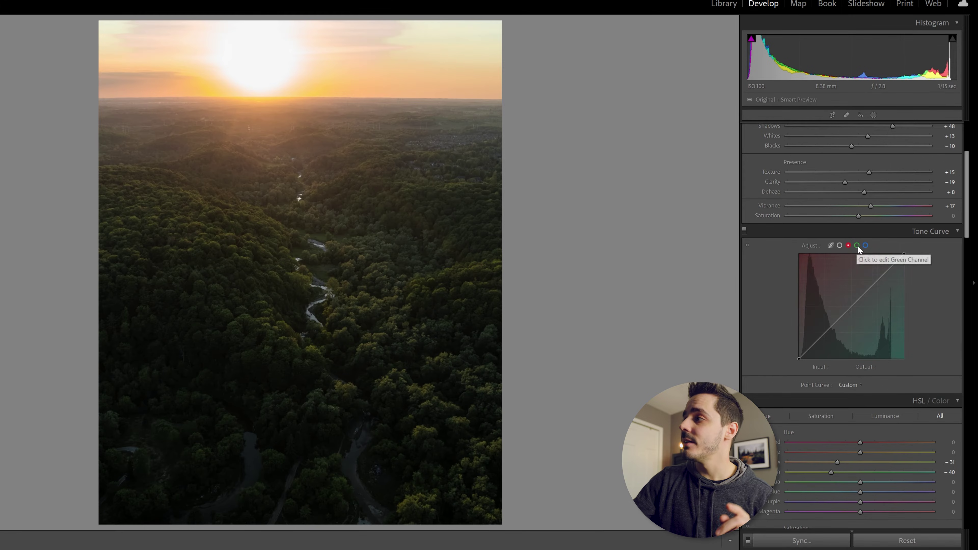
pyautogui.click(885, 220)
pyautogui.click(891, 220)
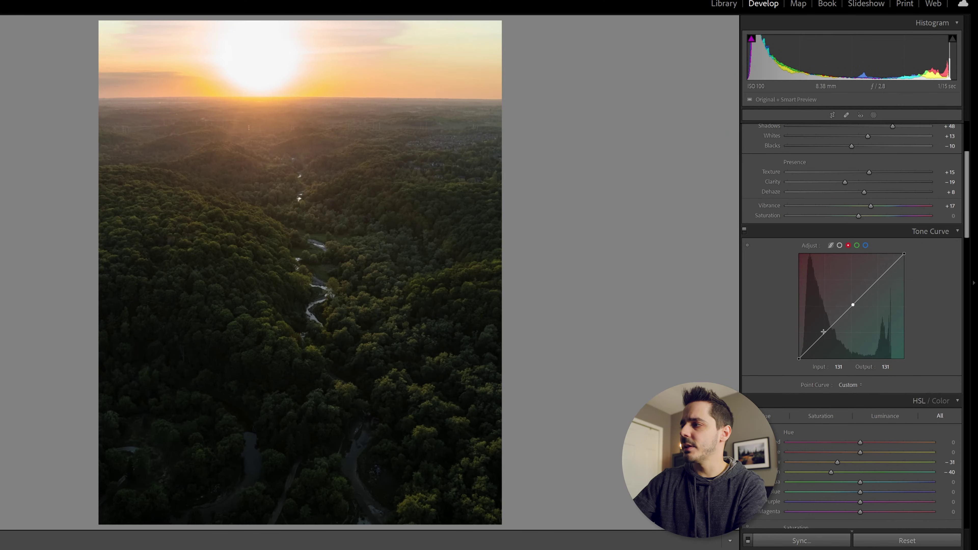
pyautogui.moveTo(877, 282); pyautogui.dragTo(877, 276)
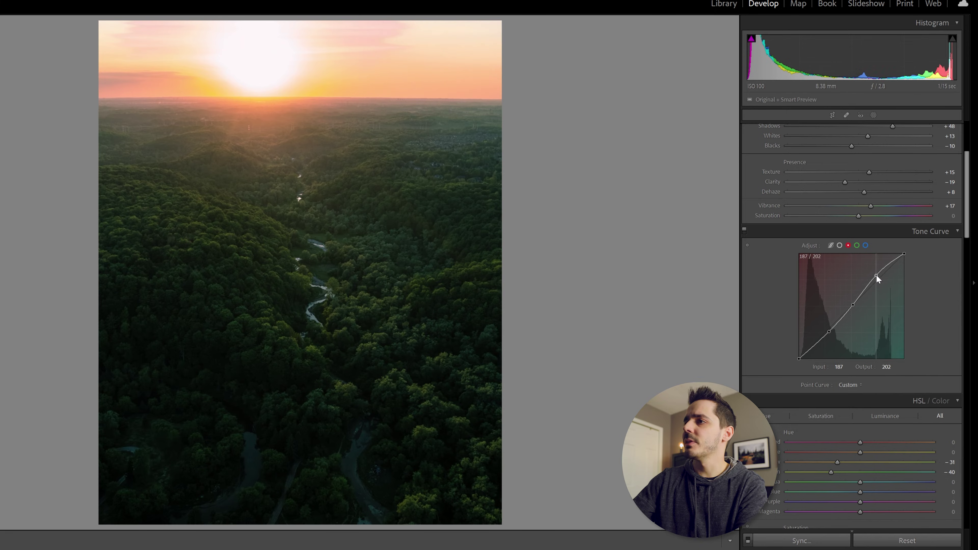
pyautogui.moveTo(829, 332); pyautogui.dragTo(821, 338)
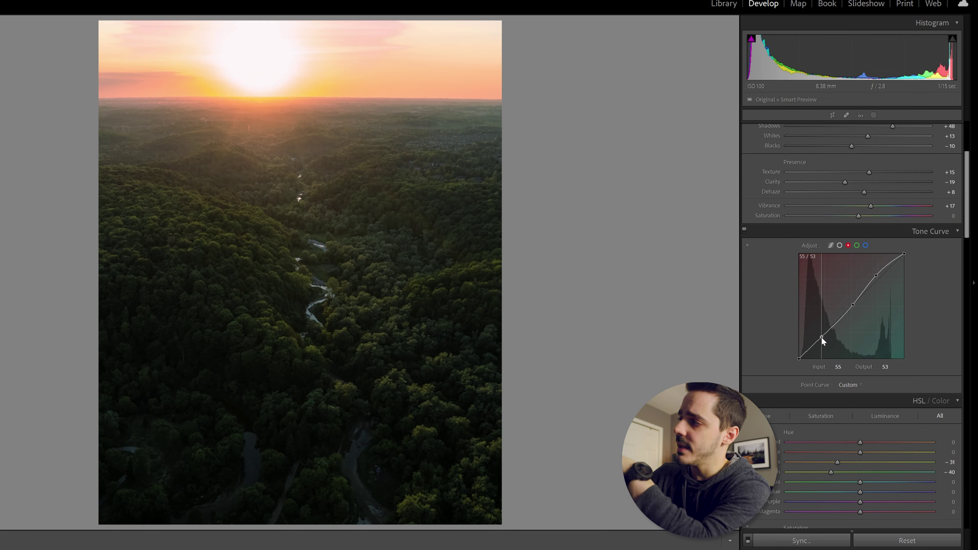
pyautogui.moveTo(822, 336); pyautogui.dragTo(822, 326)
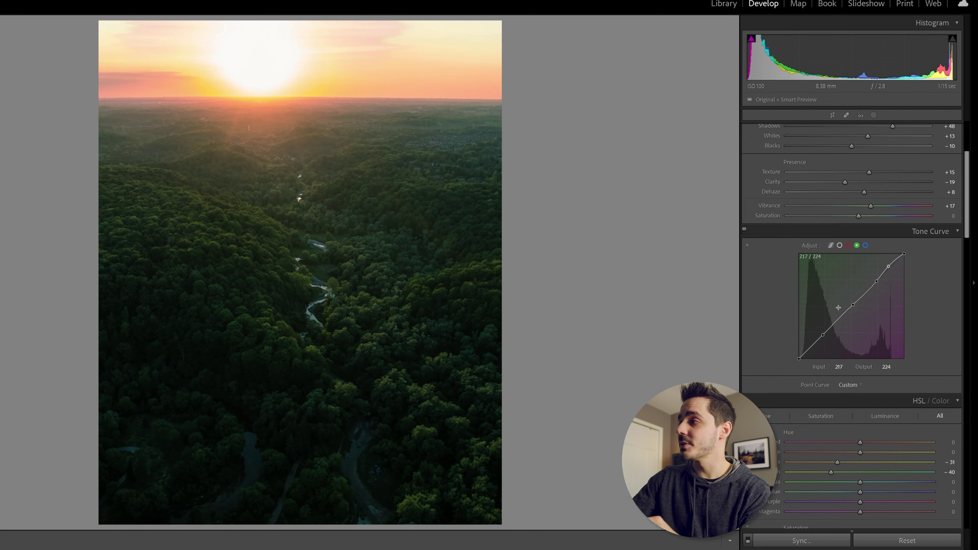
# Step: Pull the green channel curve toward magenta with a slight highlight lift, then add a Radial Gradient mask
pyautogui.moveTo(824, 335); pyautogui.dragTo(826, 336)
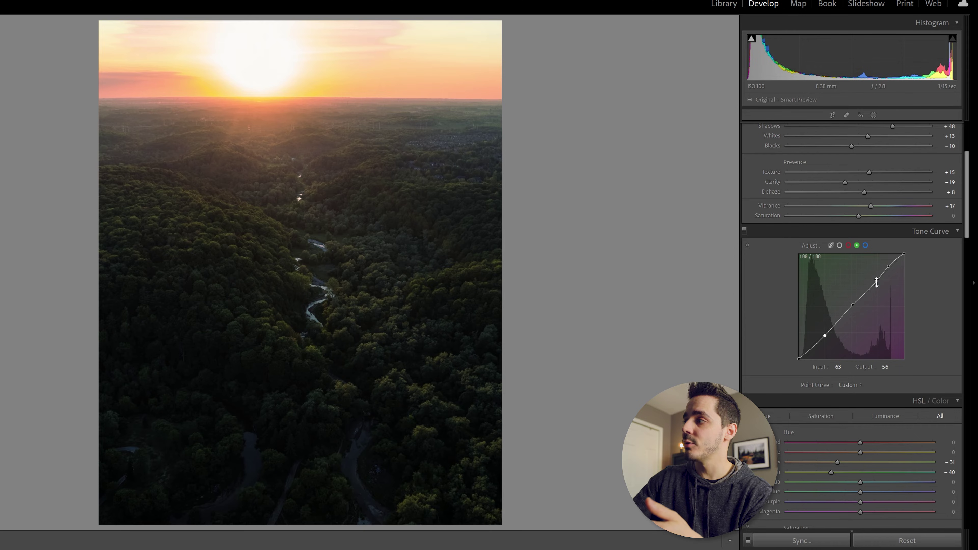
pyautogui.moveTo(877, 283); pyautogui.dragTo(872, 287)
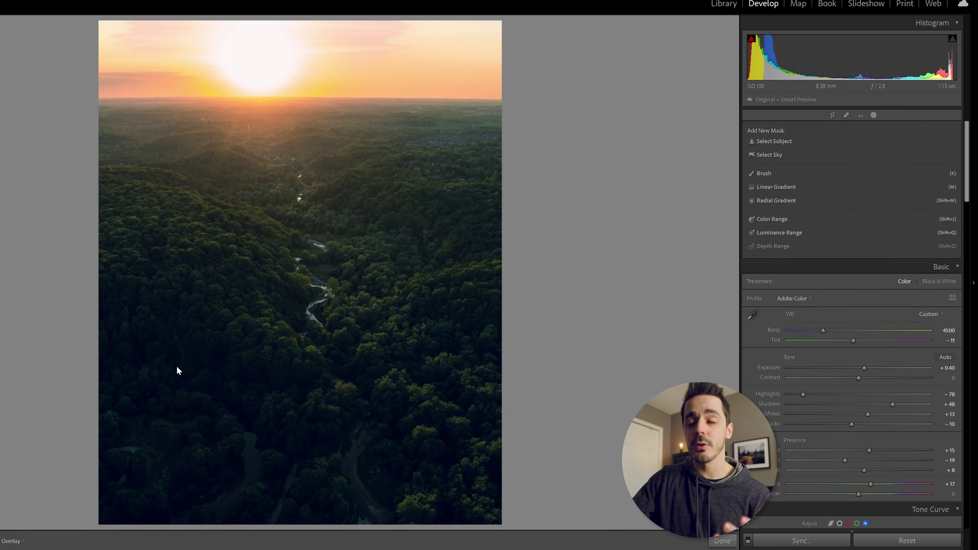
pyautogui.click(768, 201)
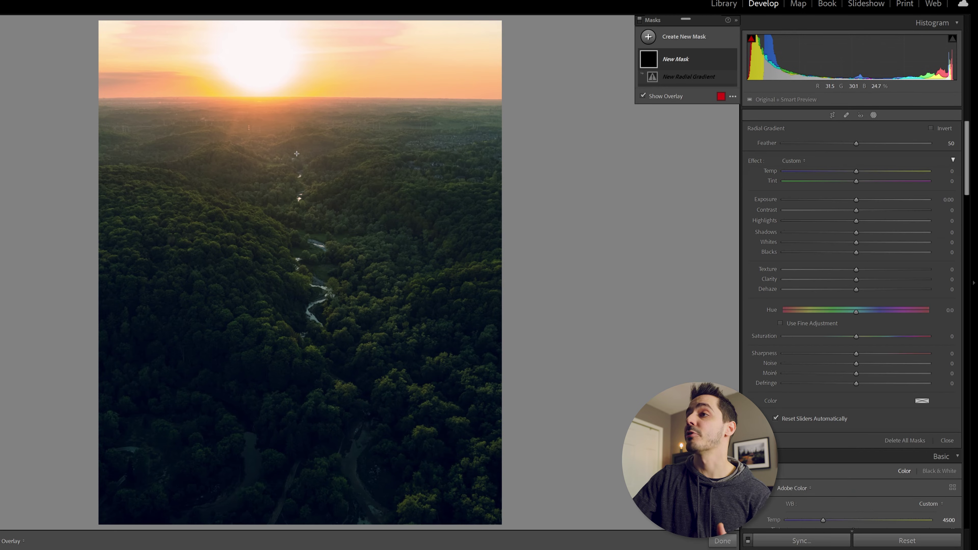
# Step: Draw a radial gradient over the sun, then add a brush mask darkening the forest with Exposure −0.83
pyautogui.moveTo(288, 157); pyautogui.dragTo(334, 233)
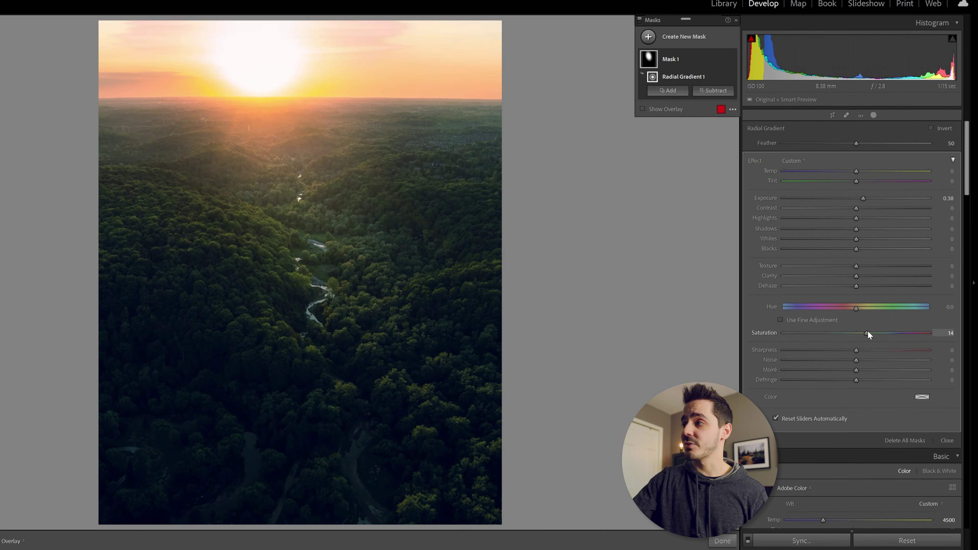
pyautogui.press('k')
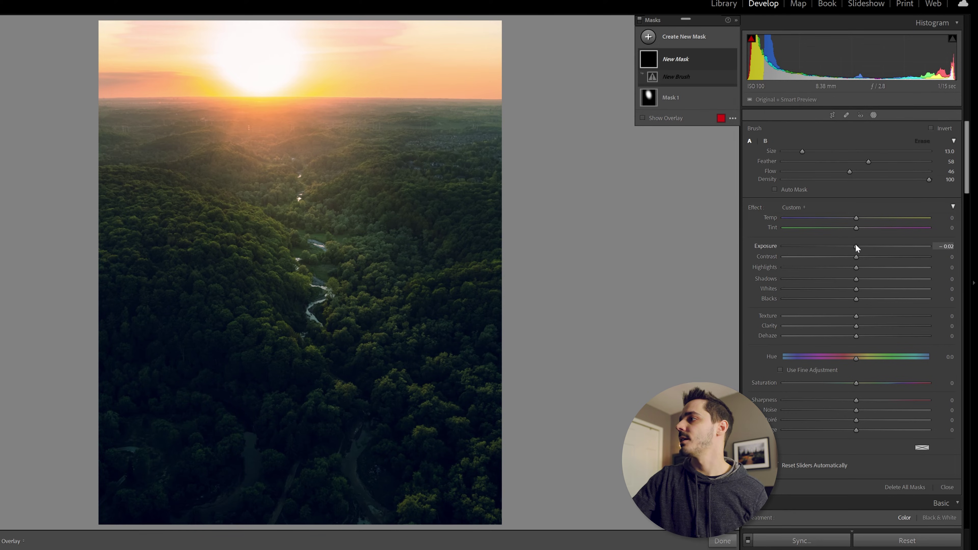
pyautogui.moveTo(844, 248); pyautogui.dragTo(841, 248)
pyautogui.scroll(5, 154, 408)
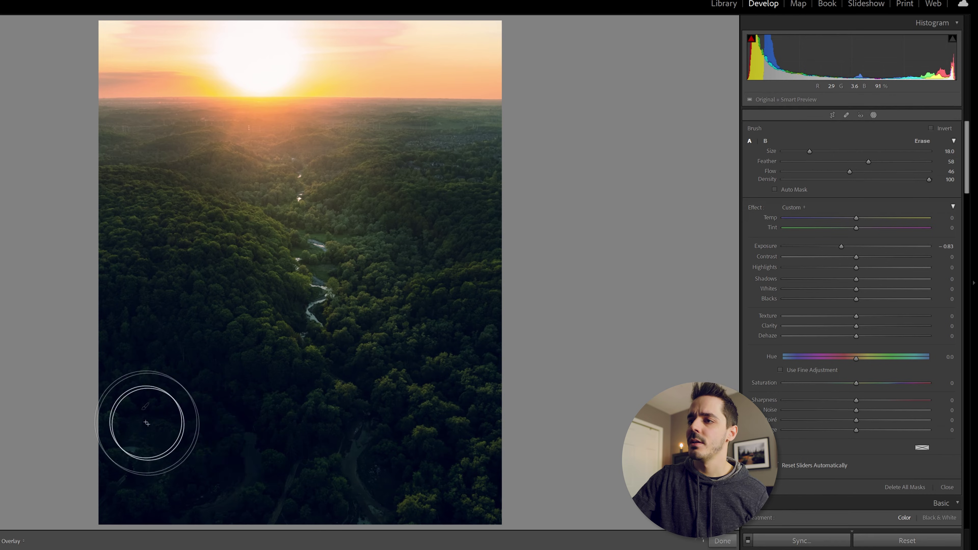
pyautogui.scroll(-10, 458, 469)
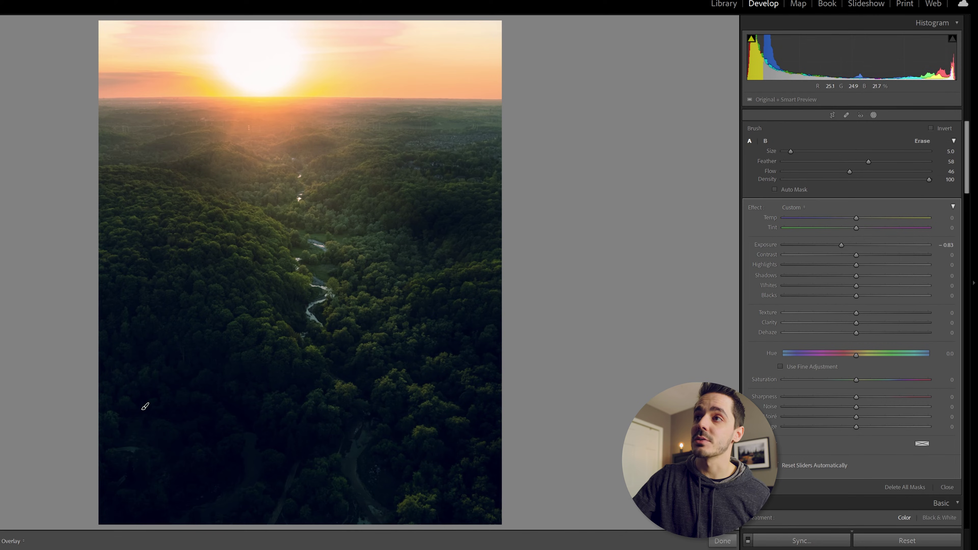
pyautogui.scroll(8, 513, 185)
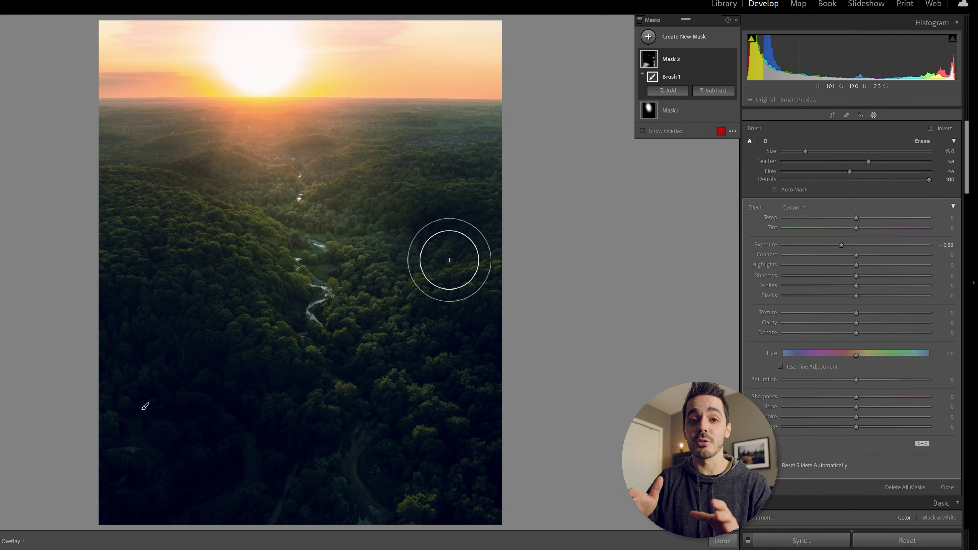
pyautogui.press('k')
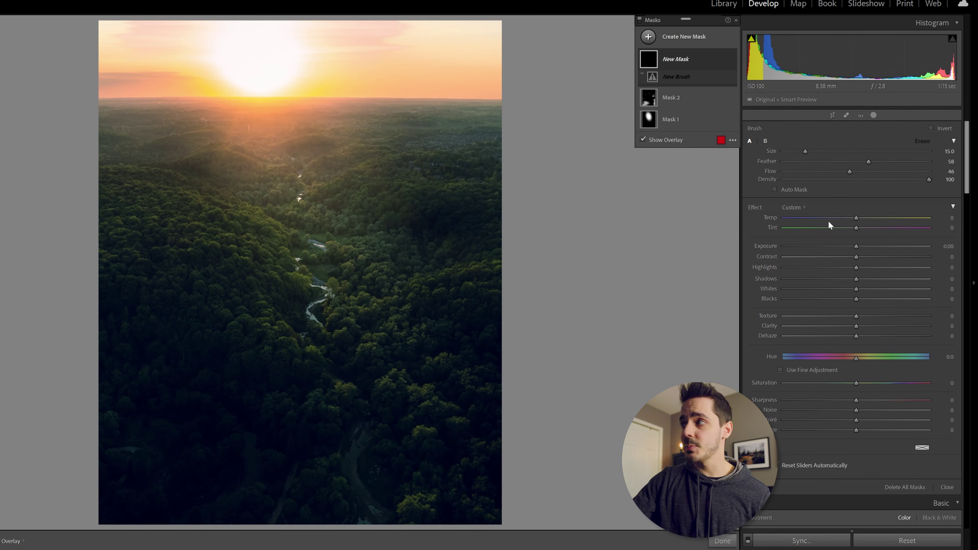
# Step: Set the new brush mask's Temp to +22 and paint it onto the sunlit forest ridge
pyautogui.moveTo(863, 217); pyautogui.dragTo(872, 217)
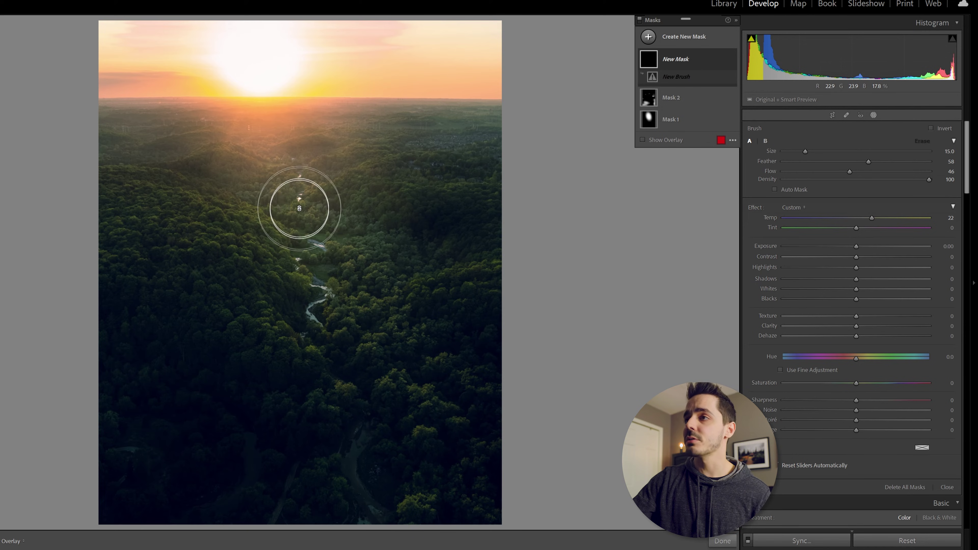
pyautogui.hotkey('shift', 'w')
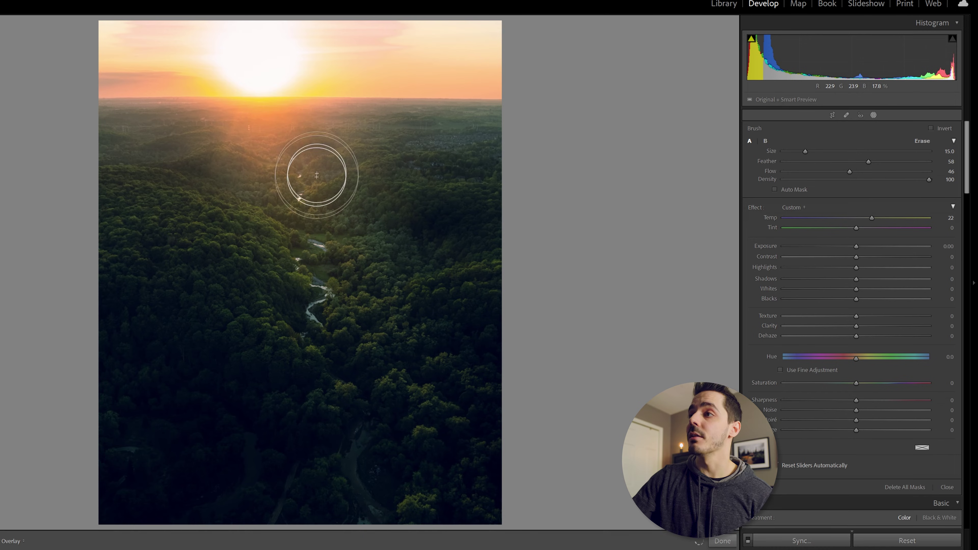
pyautogui.hotkey('shift', 'w')
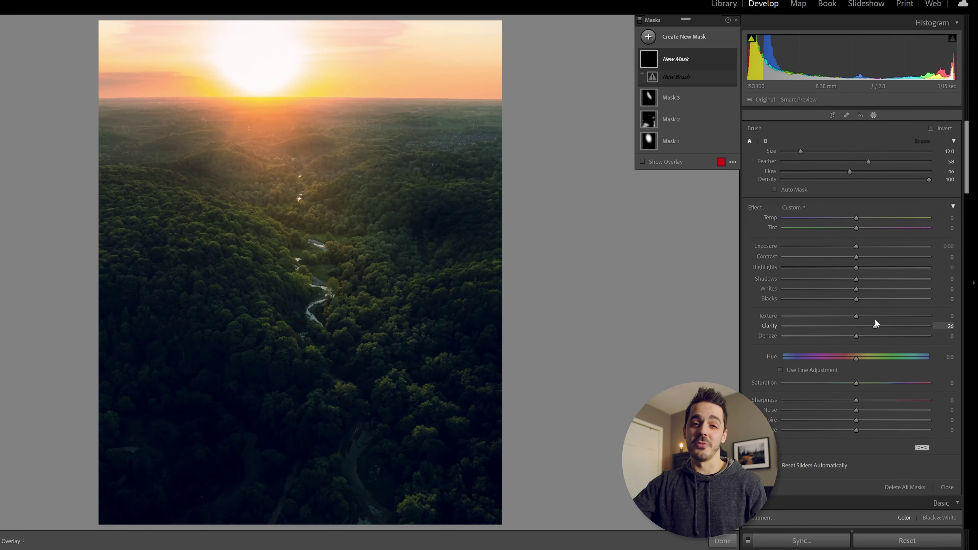
pyautogui.moveTo(259, 233)
pyautogui.mouseDown()
pyautogui.moveTo(222, 205)
pyautogui.moveTo(180, 198)
pyautogui.moveTo(240, 223)
pyautogui.mouseUp()
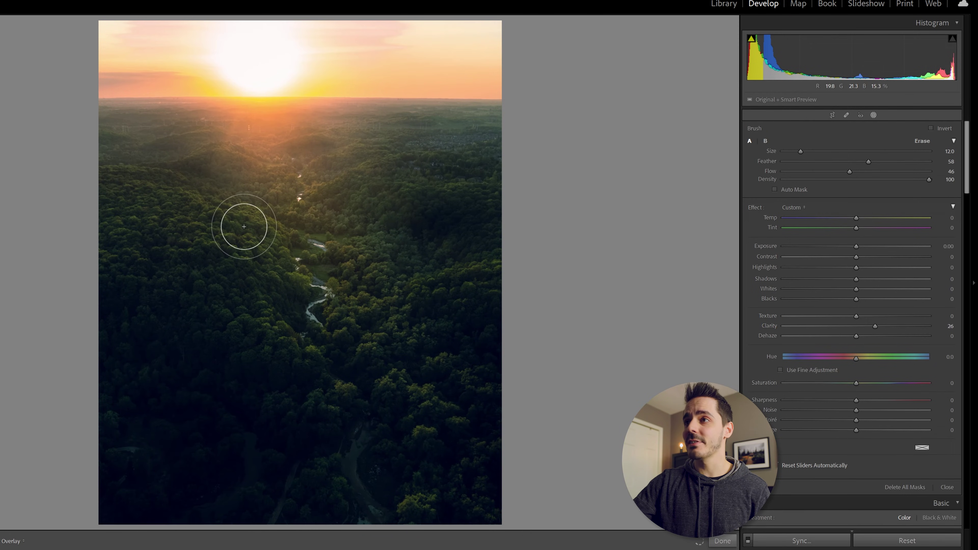
# Step: Shrink the brush to size 6 and give the ridge mask Texture 15, Clarity 35 and Whites 33
pyautogui.press('[')
pyautogui.press('h')
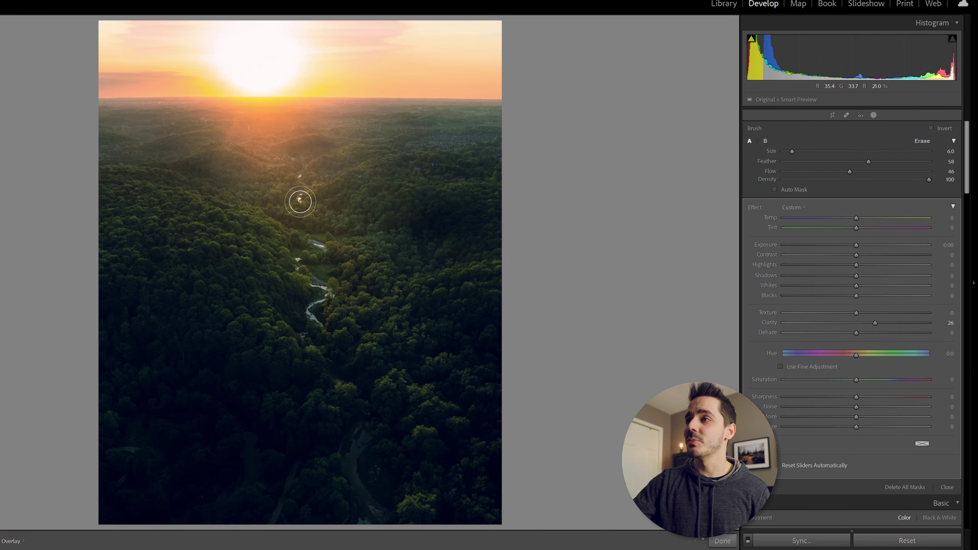
pyautogui.press('h')
pyautogui.press('h')
pyautogui.press('h')
pyautogui.click(866, 312)
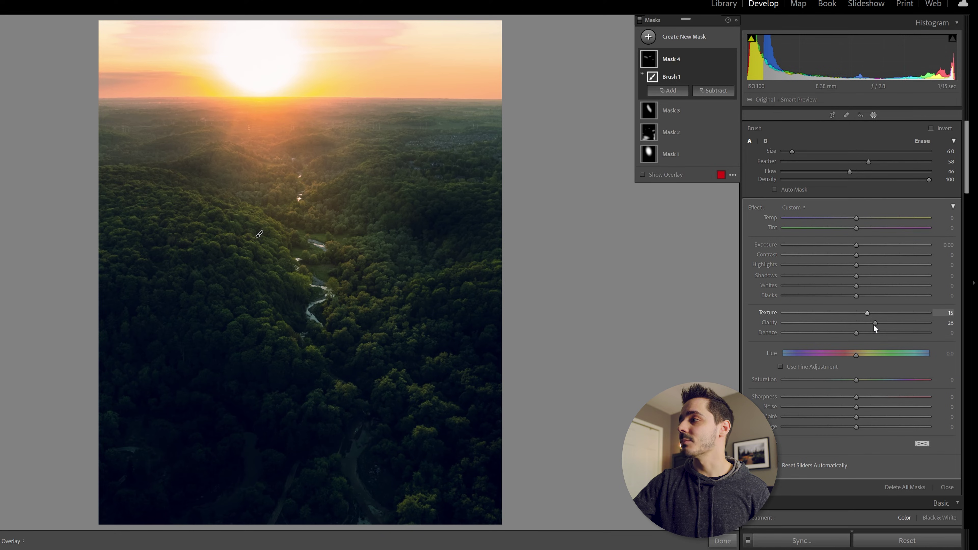
pyautogui.moveTo(875, 327); pyautogui.dragTo(881, 286)
pyautogui.press('h')
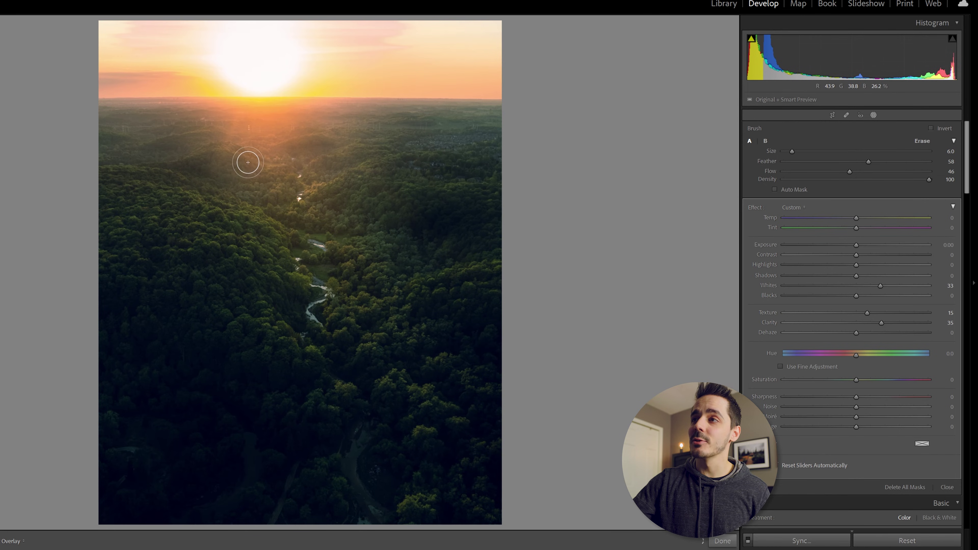
pyautogui.hotkey('shift', 'w')
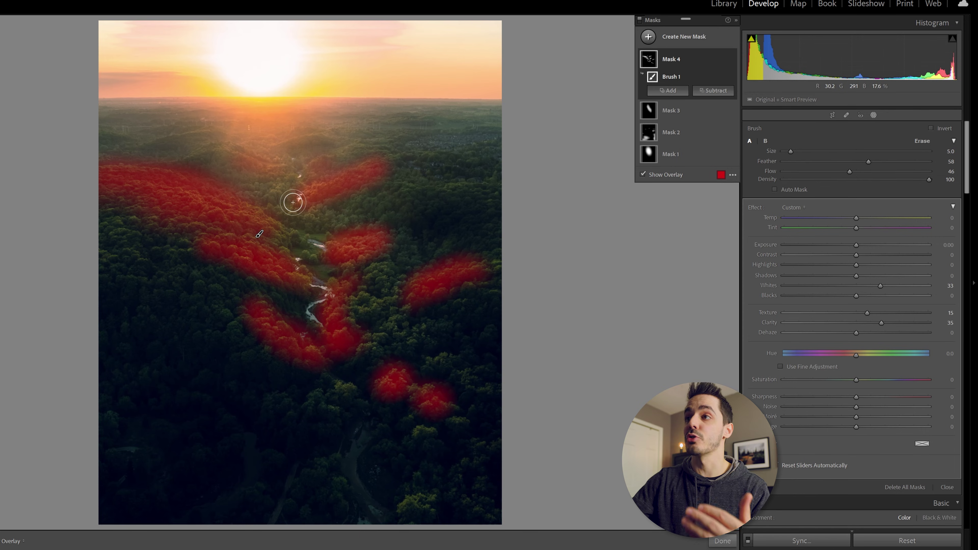
pyautogui.hotkey('shift', 'w')
pyautogui.hotkey('shift', 'w')
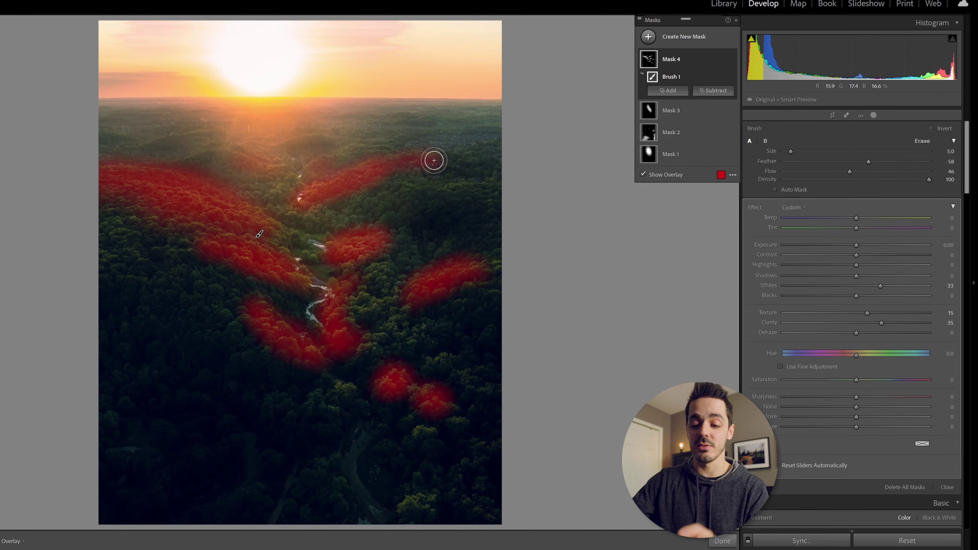
pyautogui.hotkey('shift', 'm')
# Step: Draw a radial gradient over the valley, set Clarity to about +37, and centre it on the river
pyautogui.moveTo(302, 240); pyautogui.dragTo(422, 83)
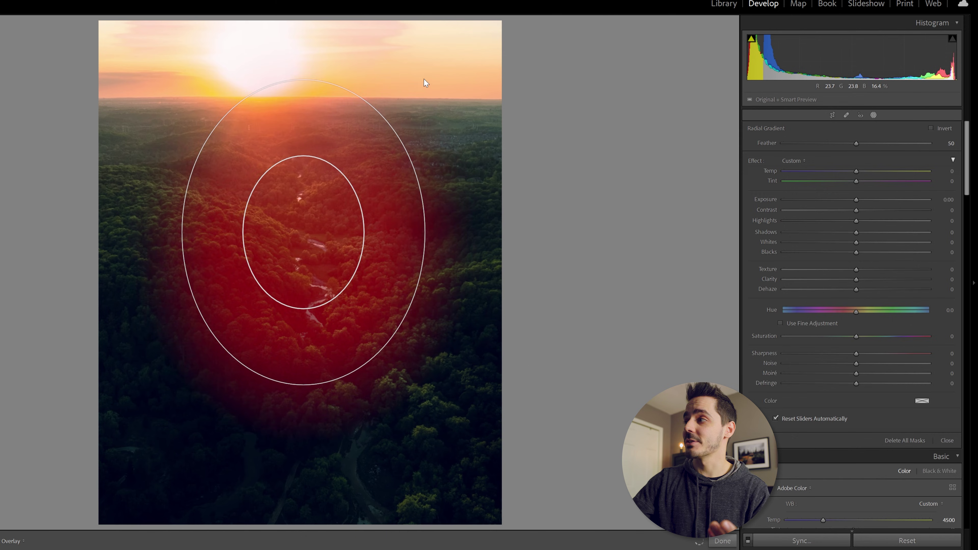
pyautogui.moveTo(873, 275); pyautogui.dragTo(882, 274)
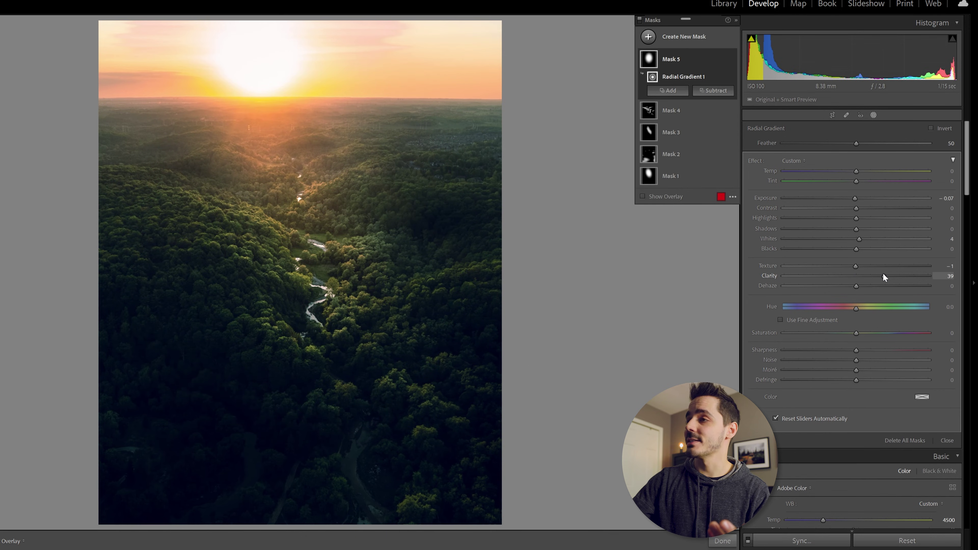
pyautogui.moveTo(397, 239)
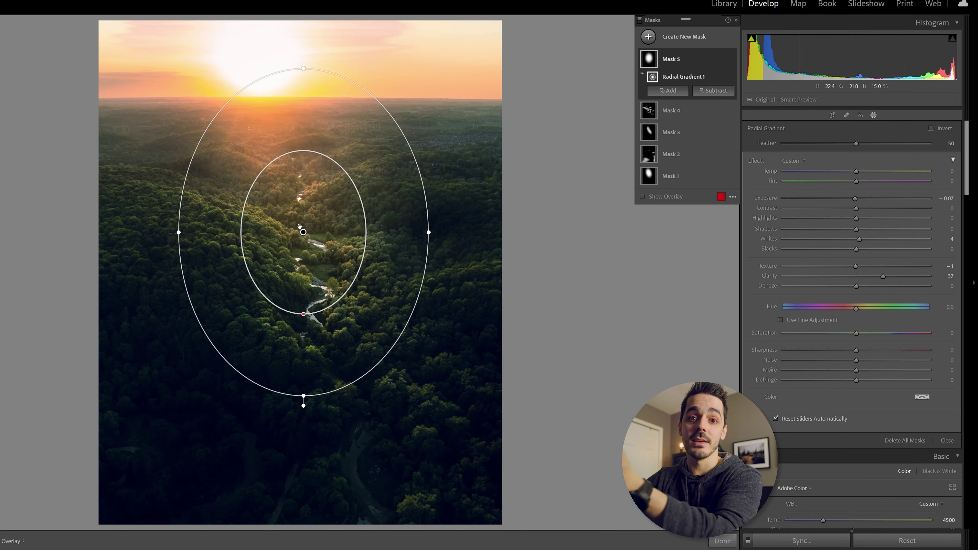
pyautogui.moveTo(308, 227); pyautogui.dragTo(349, 258)
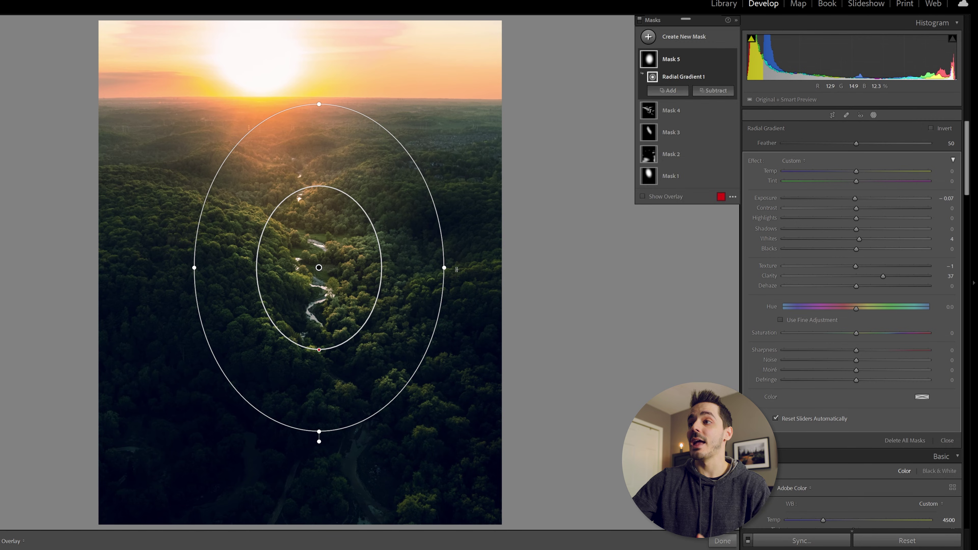